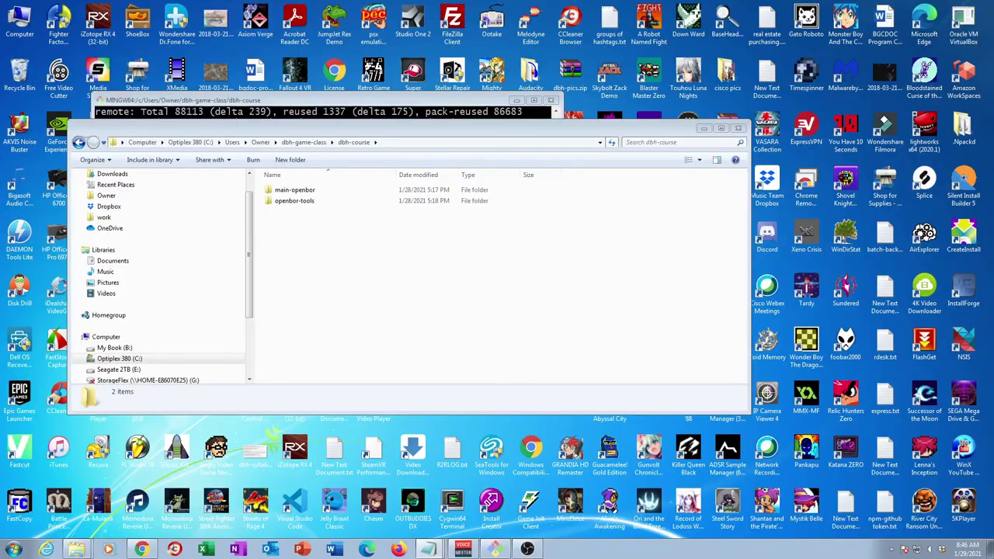
# - Open main-openbor to show .git, build, Game Assets, .gitignore and README.md
pyautogui.click(291, 194)
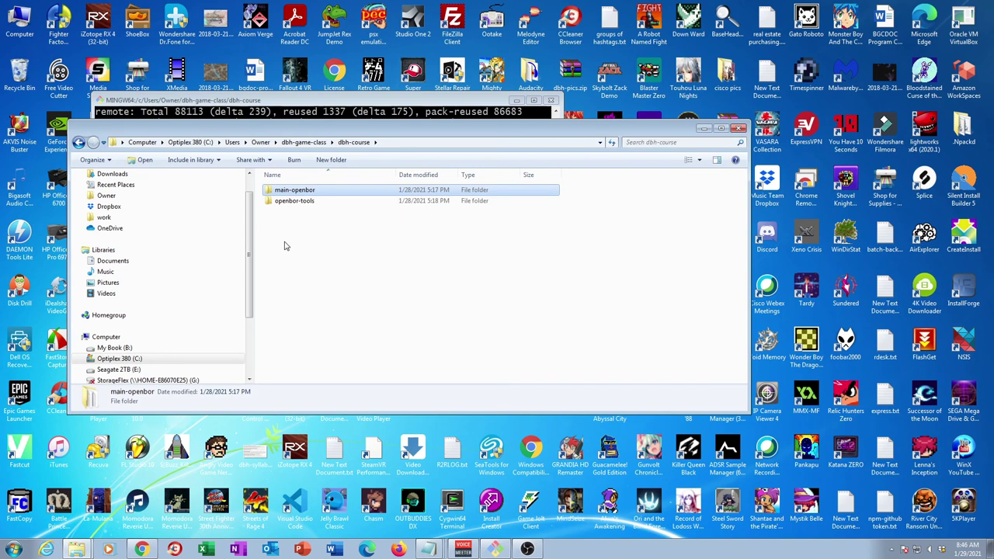
pyautogui.doubleClick(292, 193)
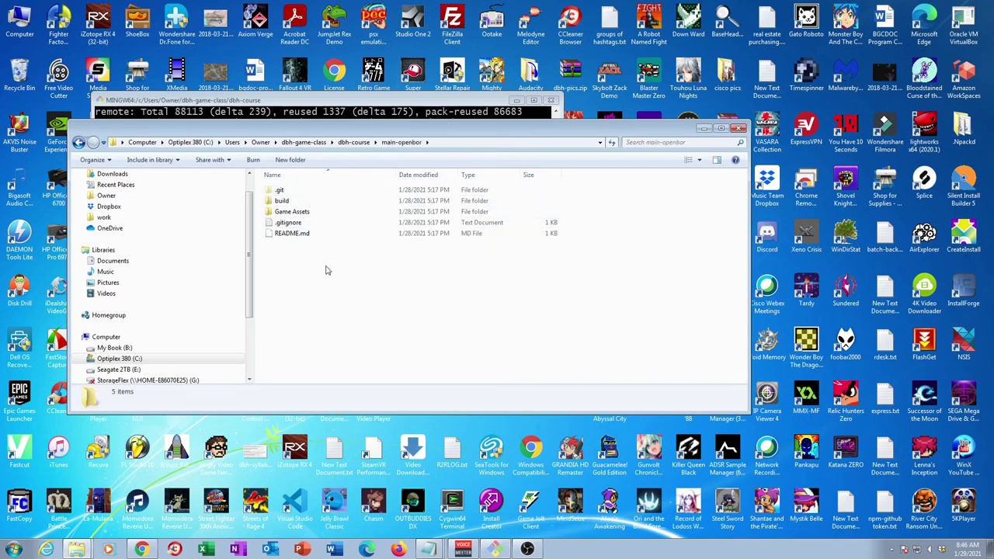
# - Inspect the build and Game Assets folders, then open build
pyautogui.click(286, 203)
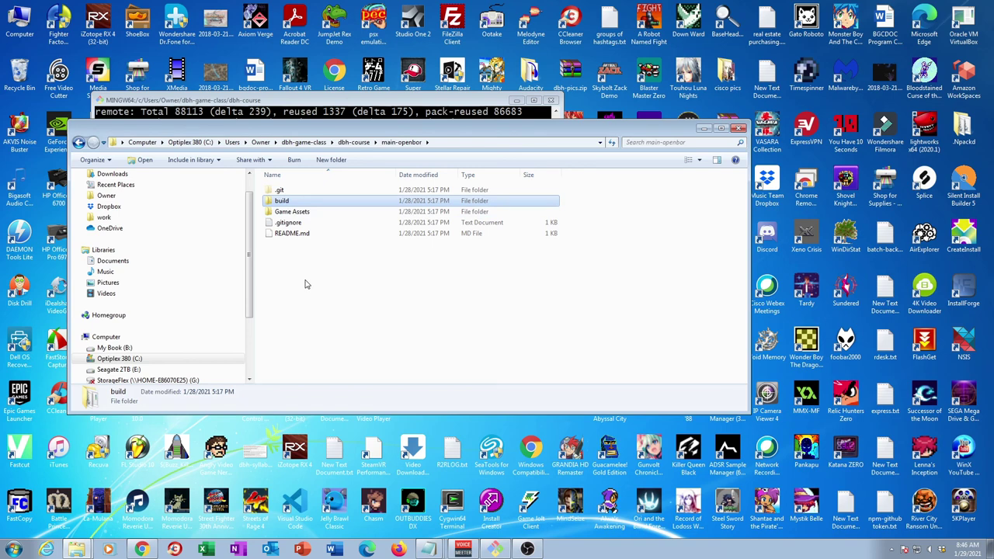
pyautogui.click(307, 214)
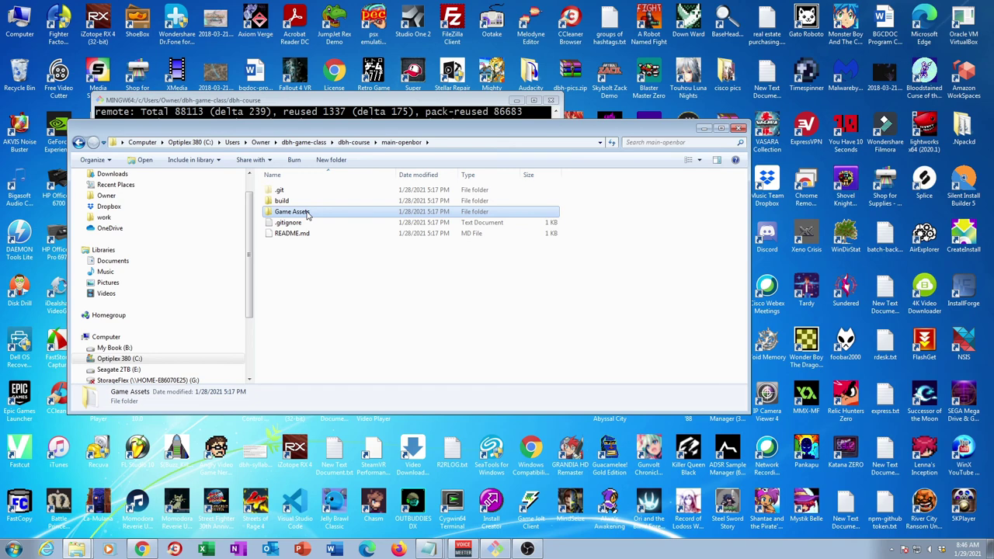
pyautogui.doubleClick(294, 203)
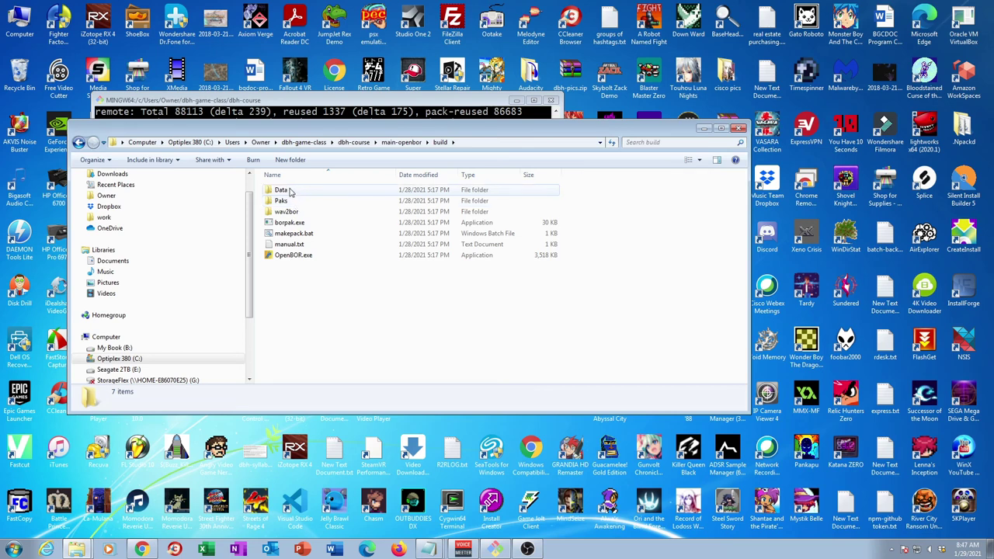
pyautogui.click(289, 192)
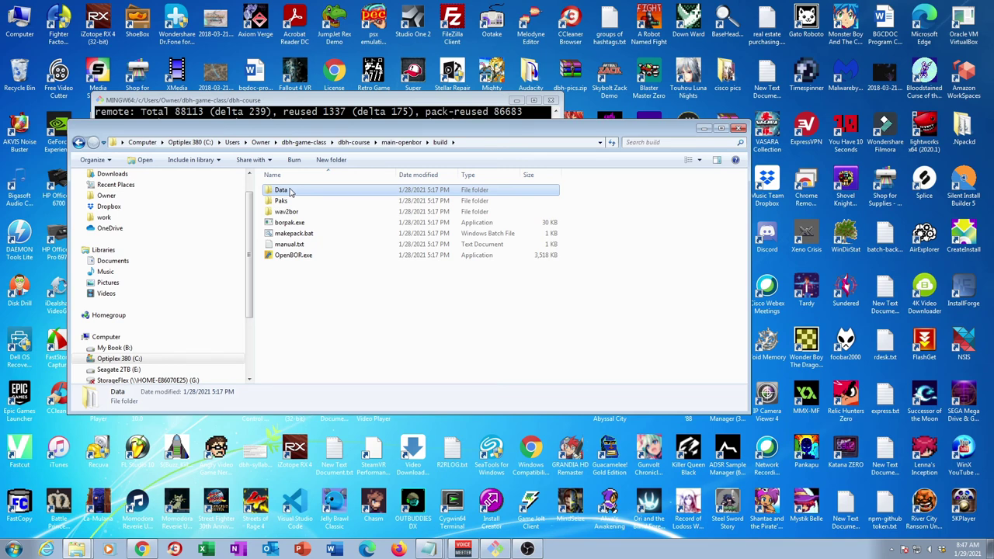
pyautogui.click(283, 202)
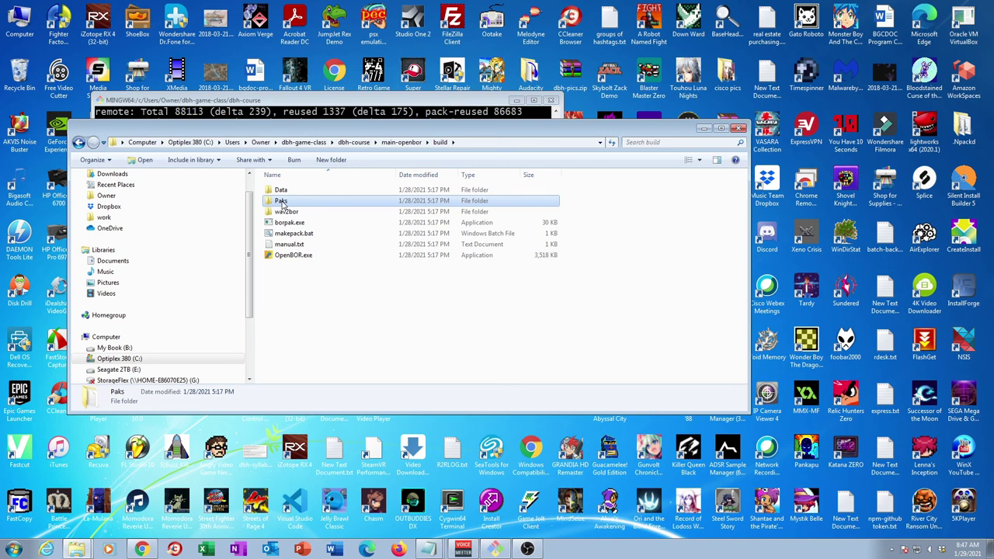
pyautogui.click(288, 213)
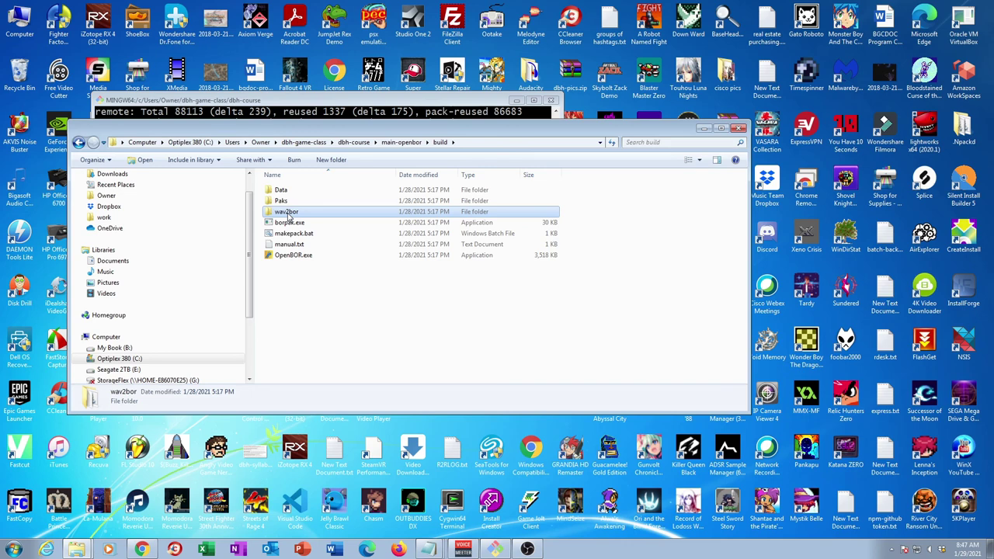
# - Check borpak.exe's details and run the makepack.bat batch file
pyautogui.click(293, 224)
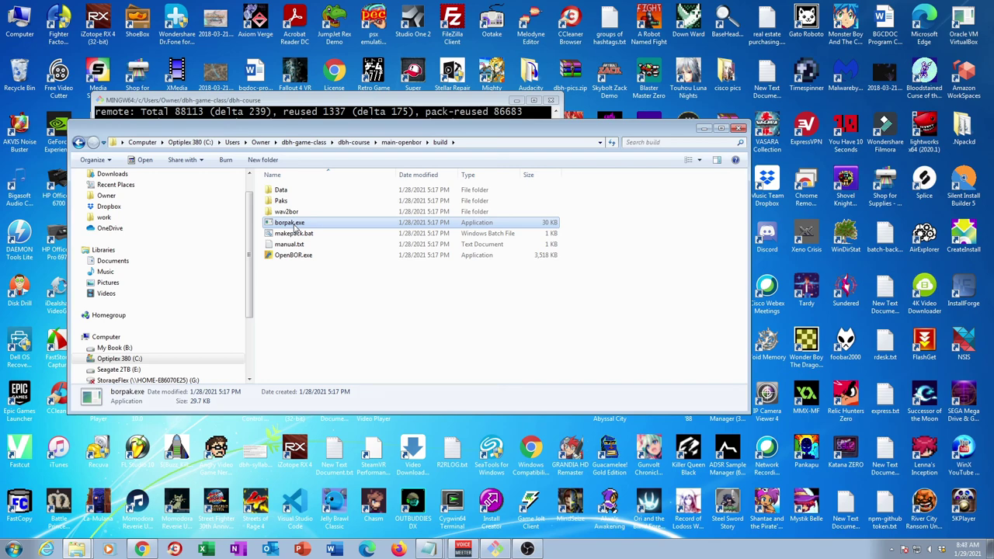
pyautogui.click(296, 234)
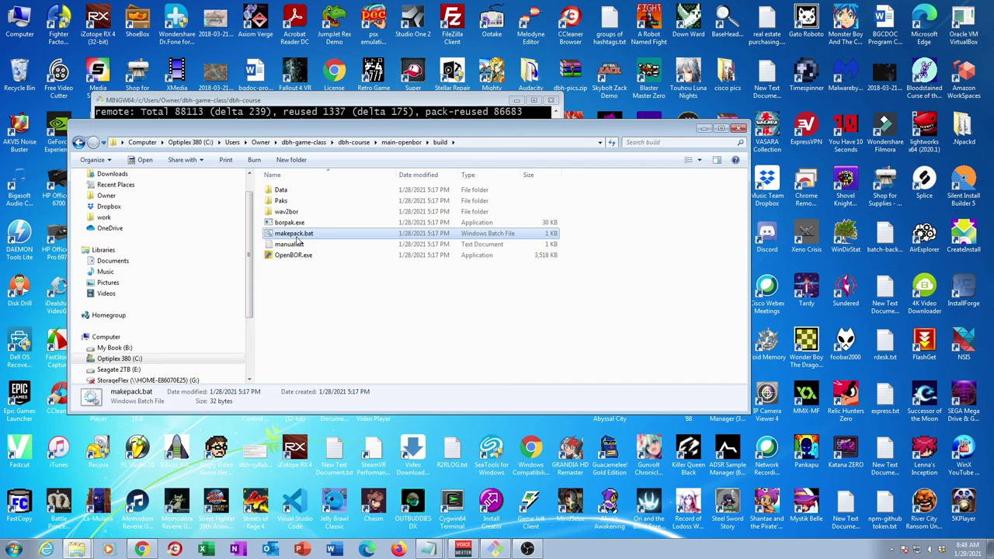
pyautogui.press('Home')
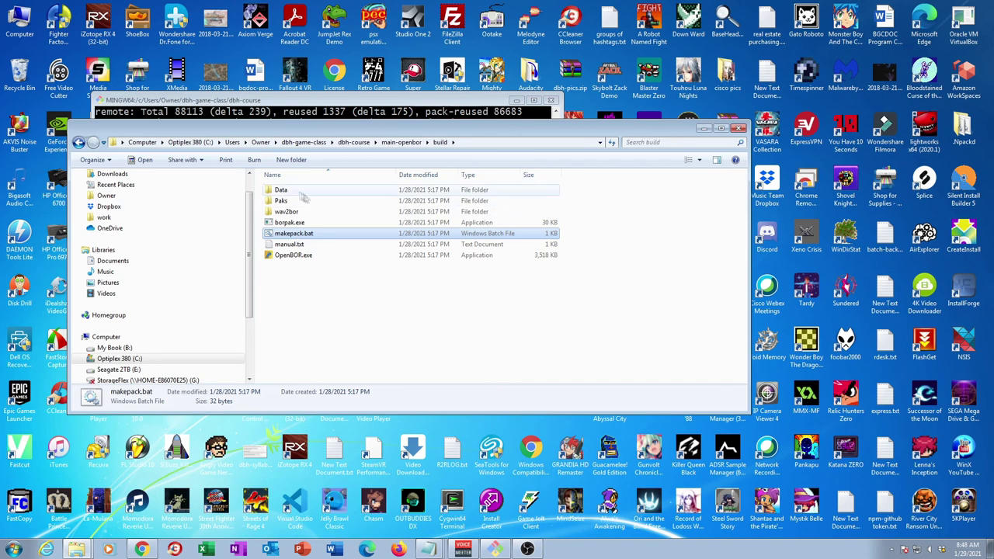
pyautogui.doubleClick(299, 233)
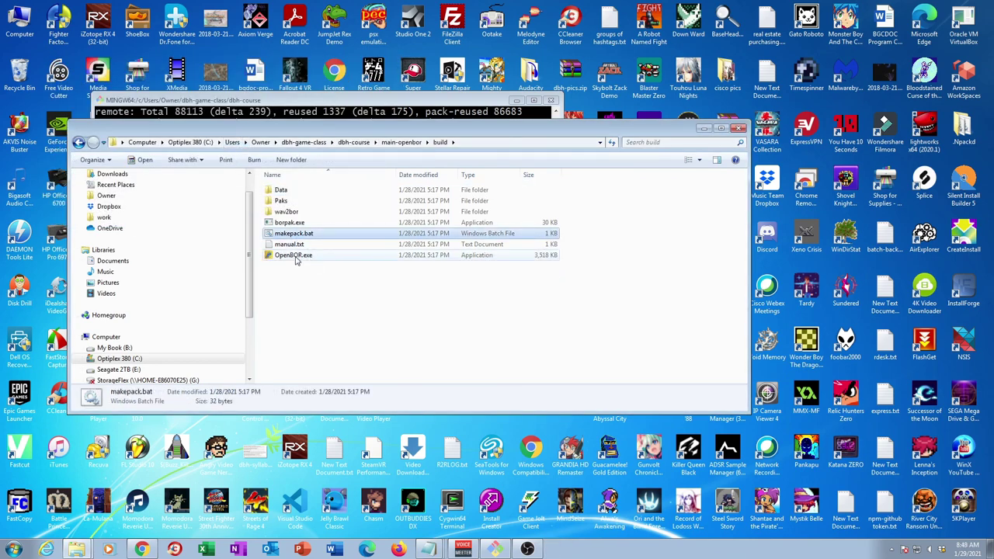
# - Check OpenBOR.exe's details, then open the Data folder
pyautogui.click(295, 259)
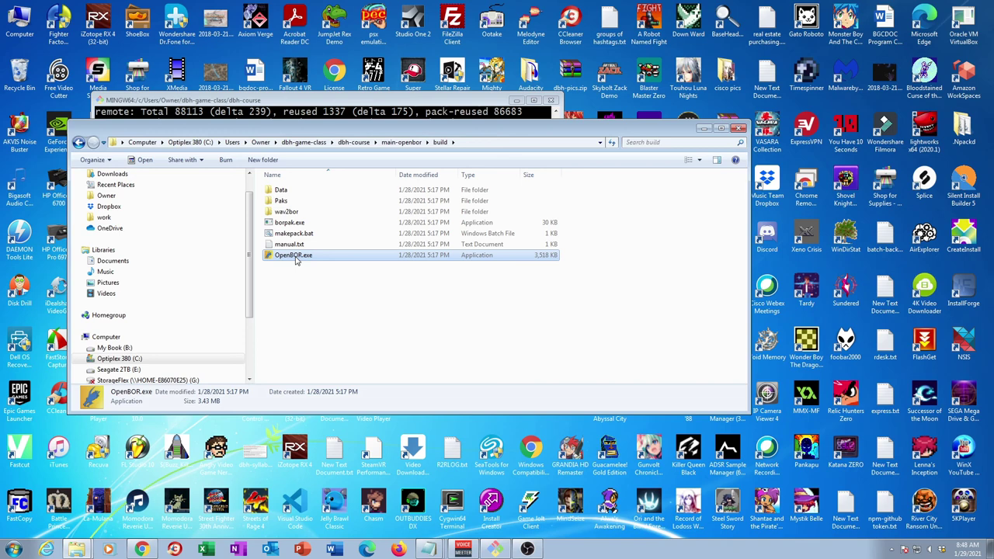
pyautogui.click(282, 191)
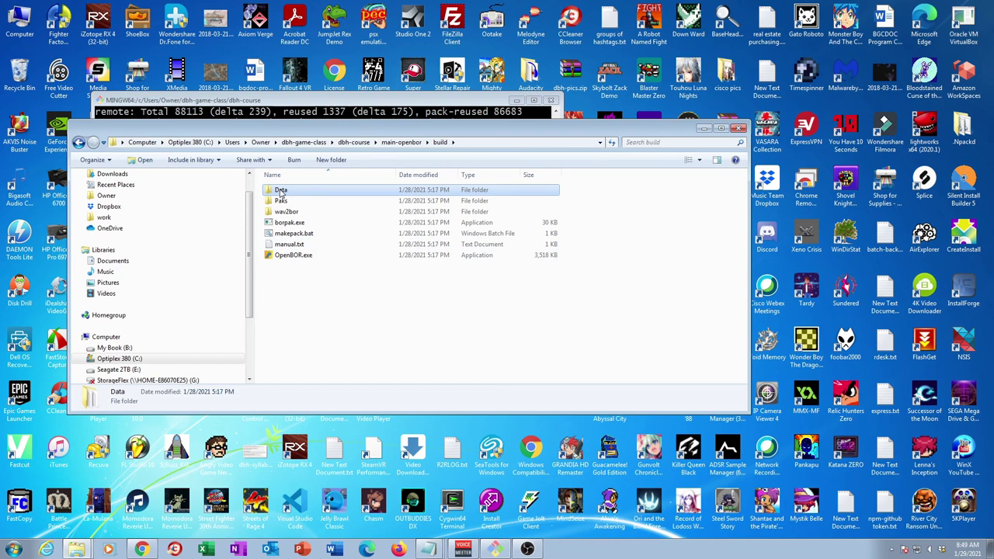
pyautogui.doubleClick(282, 191)
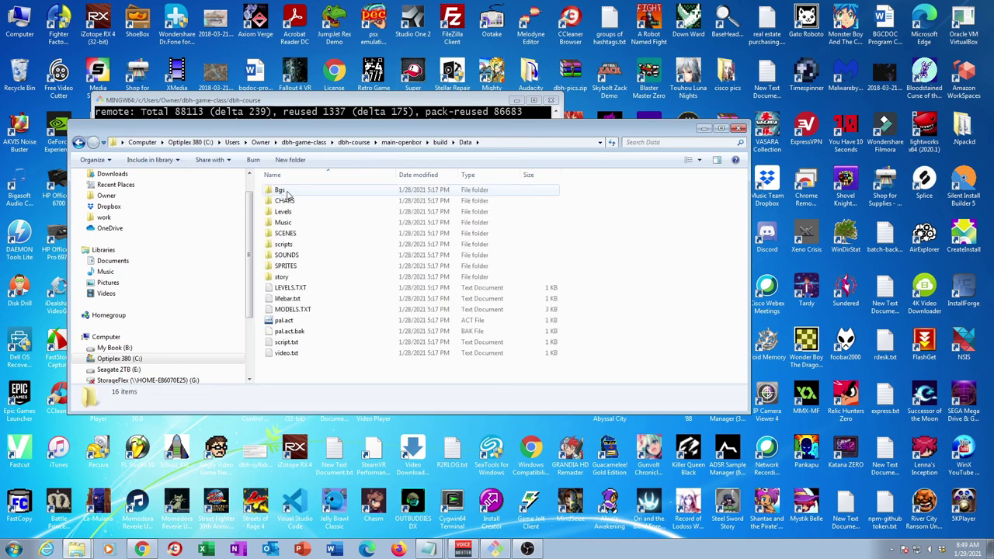
# - Inspect the Bgs, CHARS and Levels folders in Data
pyautogui.click(284, 191)
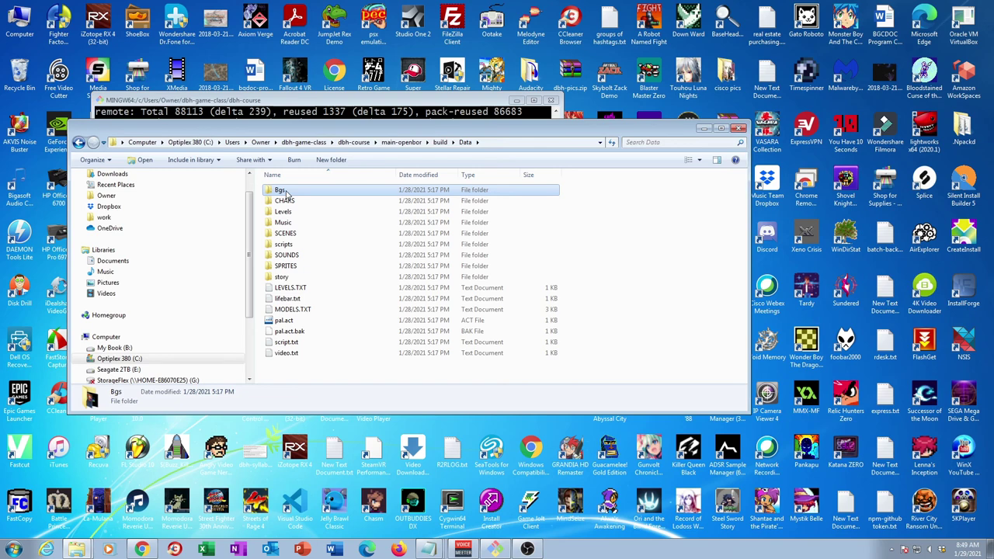
pyautogui.click(287, 201)
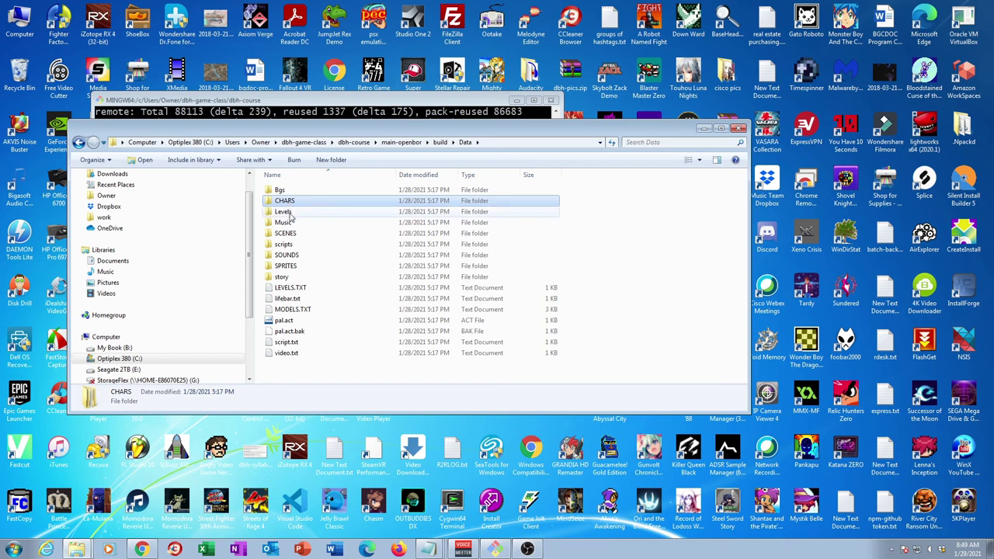
pyautogui.click(288, 214)
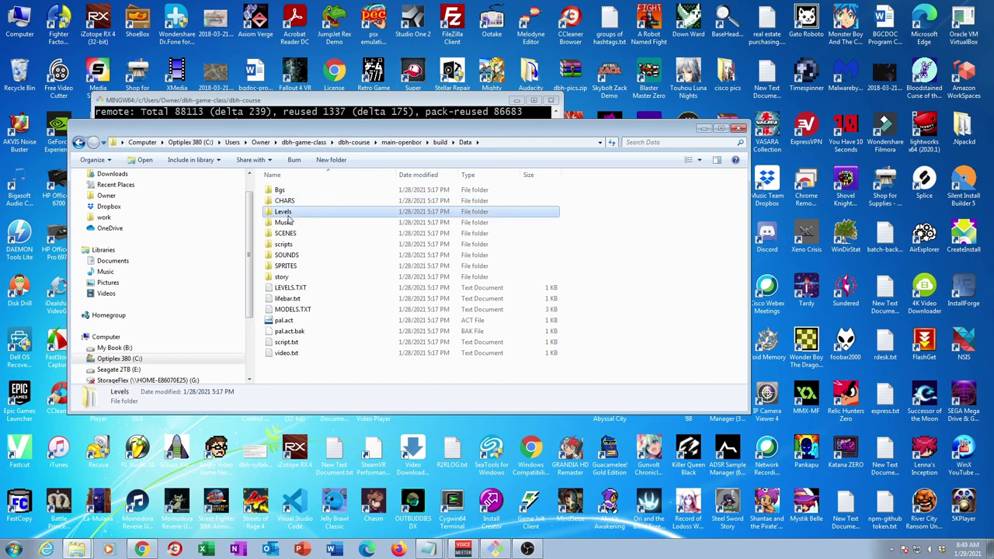
# - Inspect Music, SCENES, SOUNDS and SPRITES, then open SPRITES to view its images
pyautogui.click(288, 226)
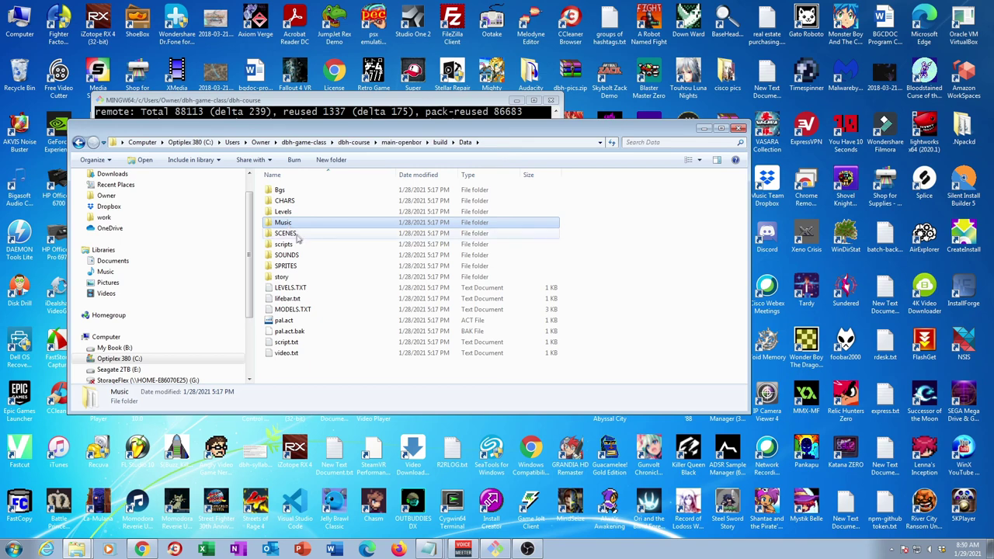
pyautogui.click(294, 238)
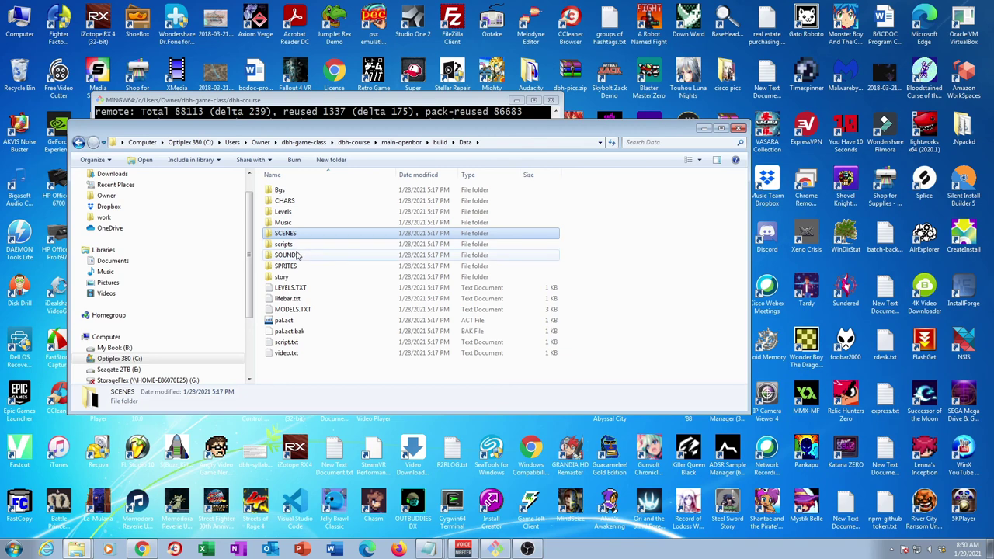
pyautogui.click(297, 254)
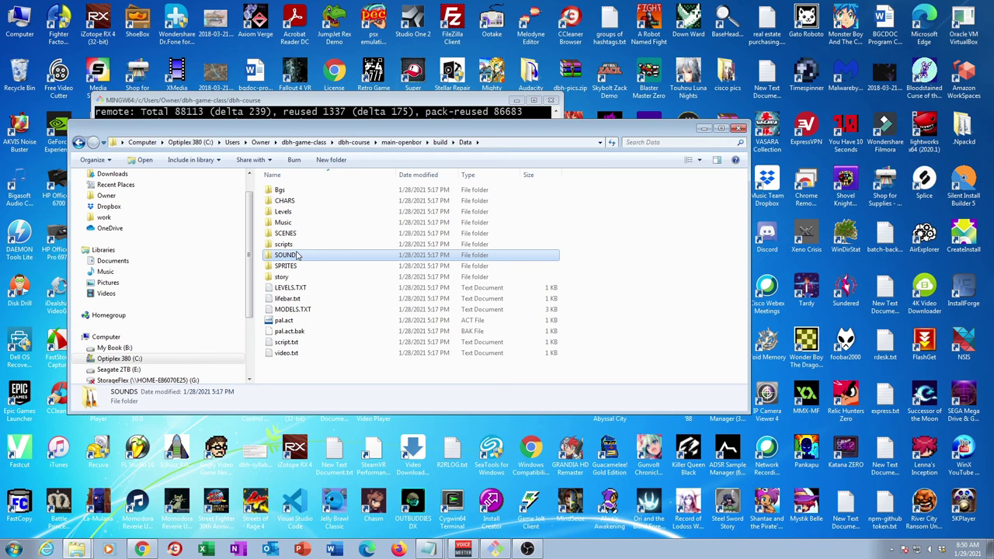
pyautogui.click(297, 267)
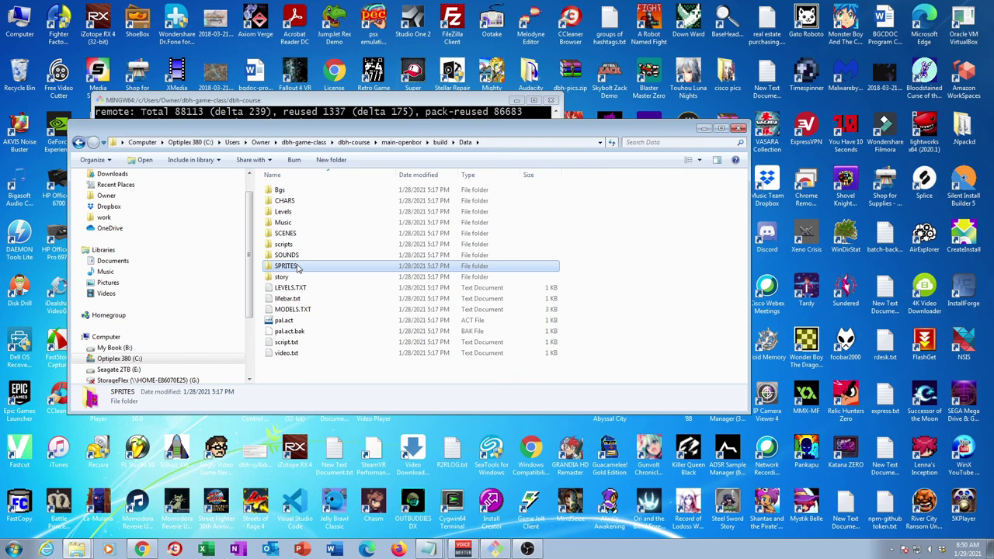
pyautogui.doubleClick(297, 267)
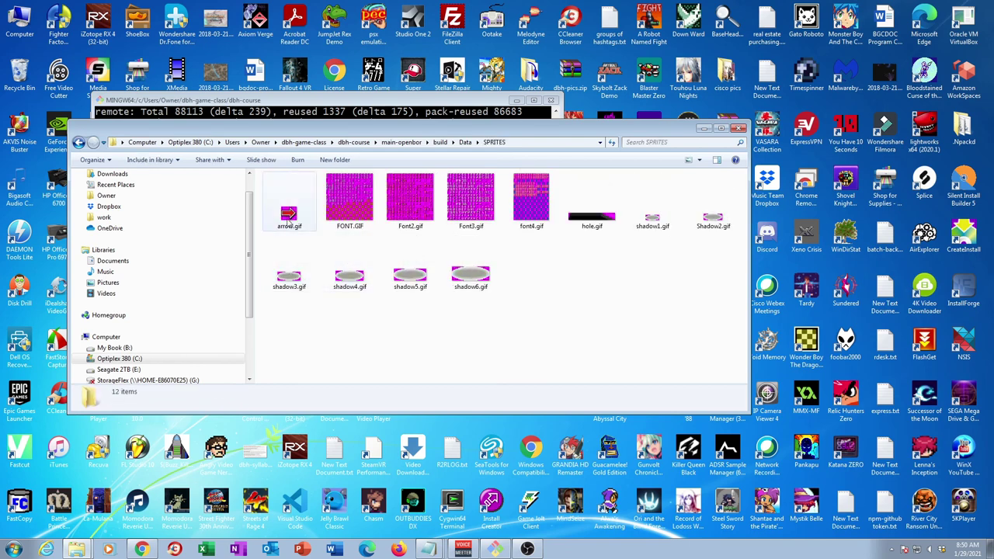
pyautogui.click(465, 144)
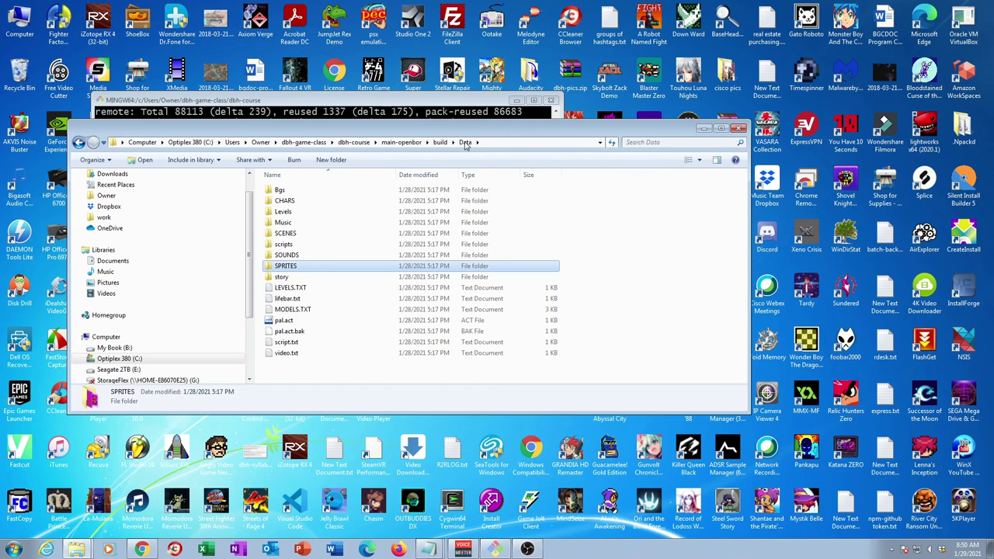
pyautogui.click(285, 247)
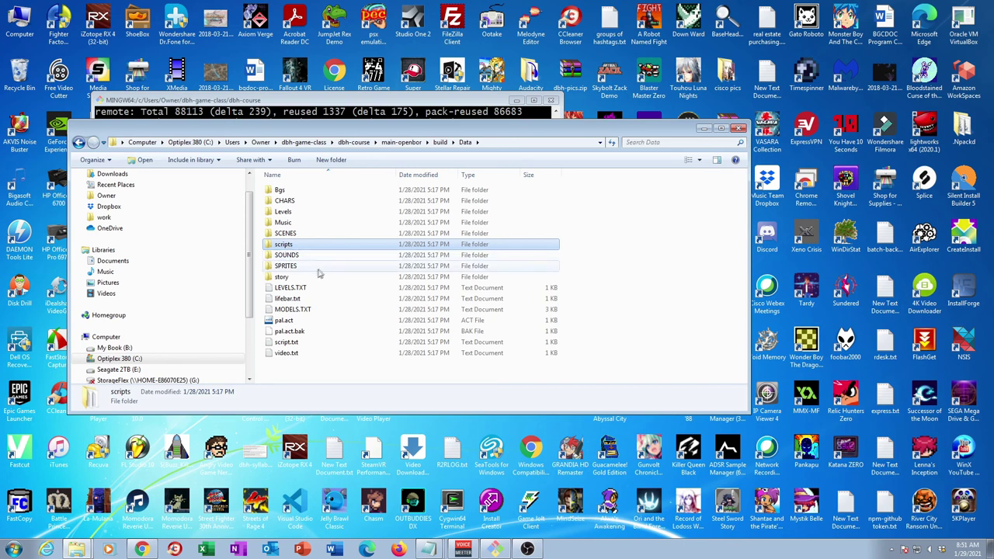
pyautogui.click(291, 278)
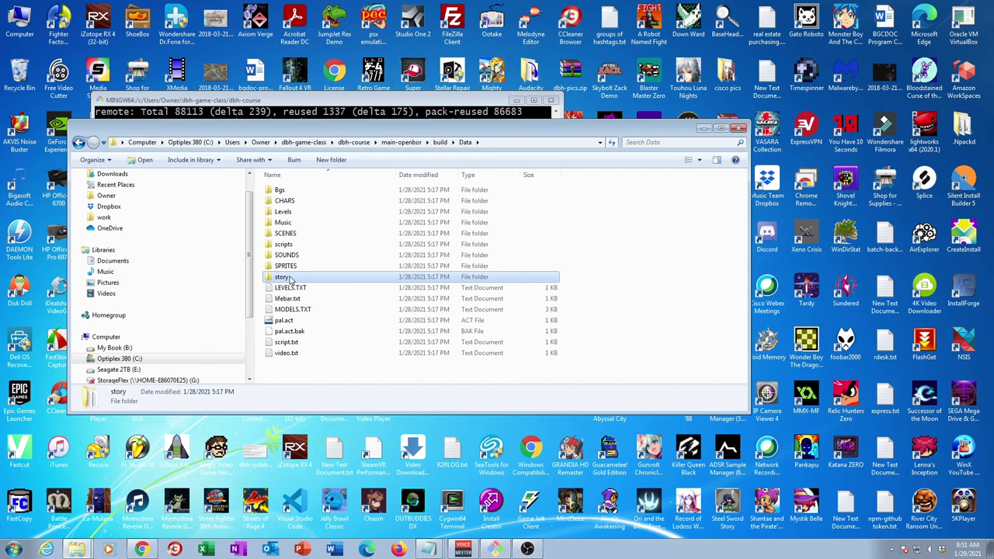
pyautogui.click(289, 289)
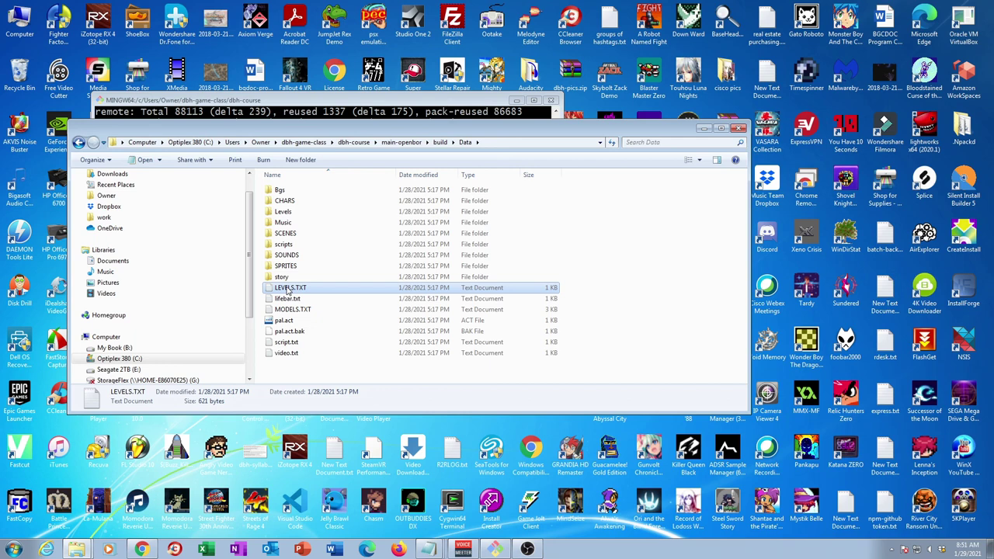
pyautogui.click(297, 310)
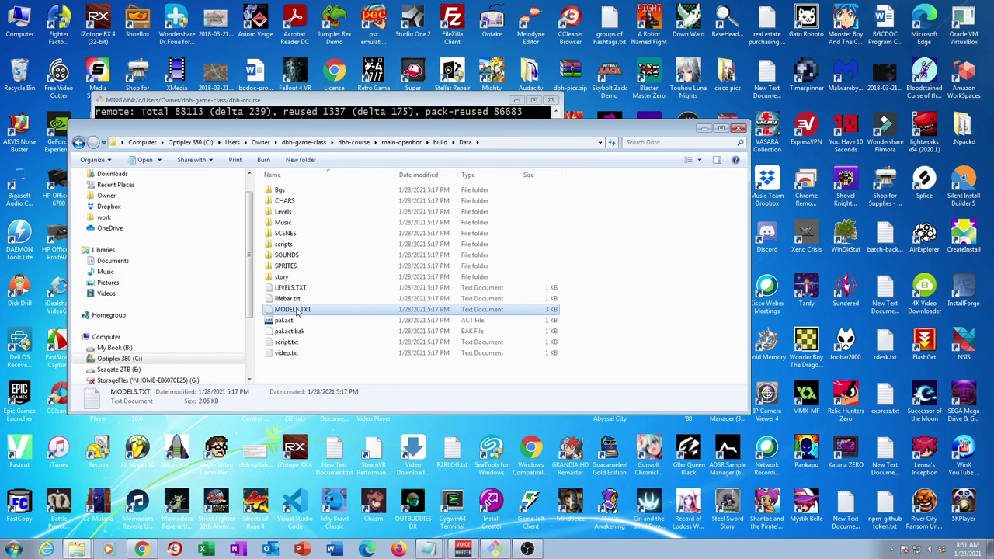
pyautogui.click(301, 300)
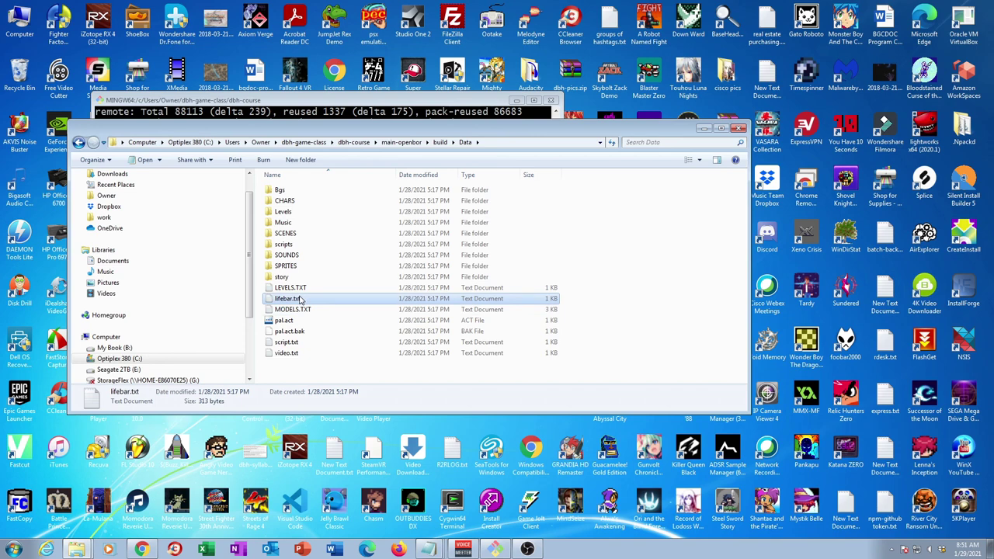
# - Check script.txt and video.txt sizes, return to build and launch OpenBOR.exe
pyautogui.click(302, 343)
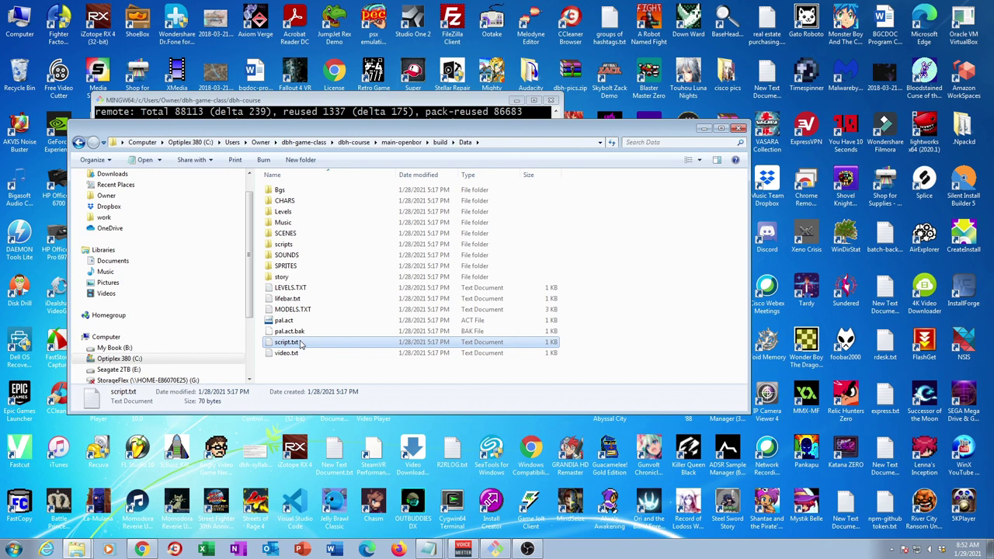
pyautogui.click(296, 354)
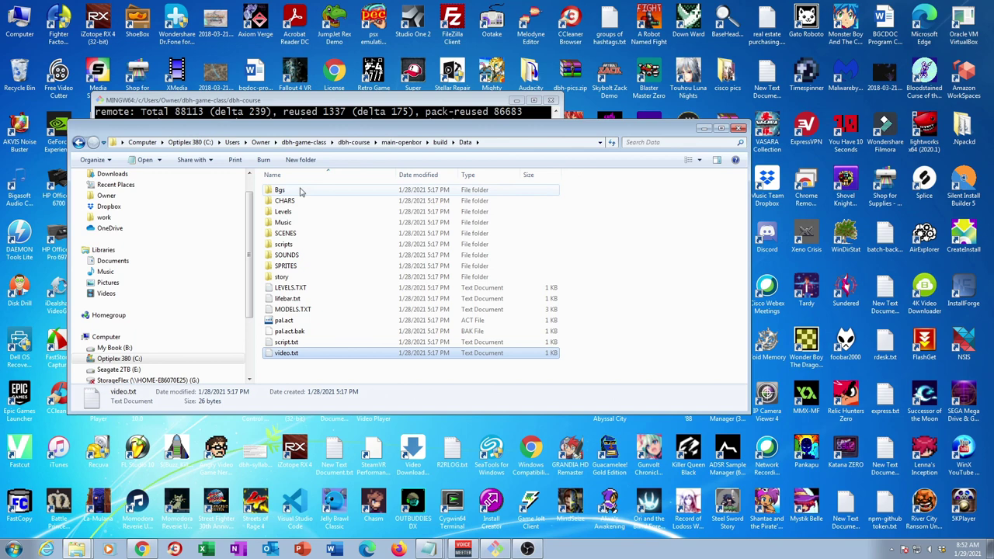
pyautogui.click(441, 144)
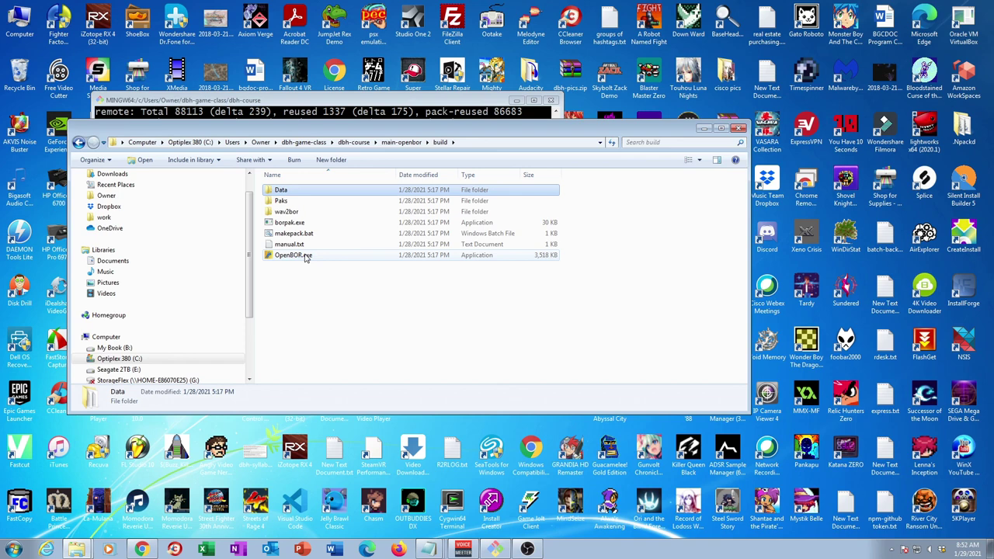
pyautogui.doubleClick(307, 257)
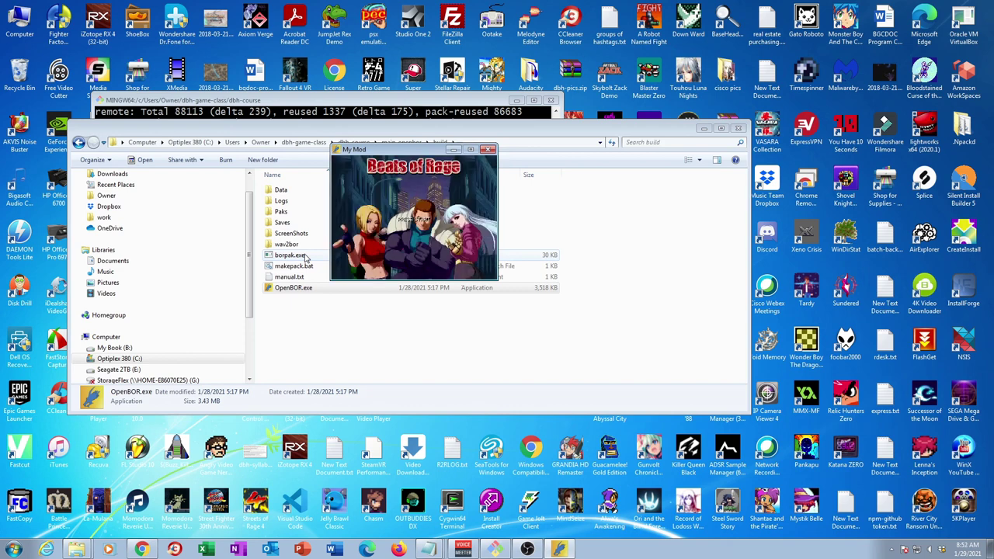
# - Bring up the Beats of Rage main menu from the title screen
pyautogui.press('Return')
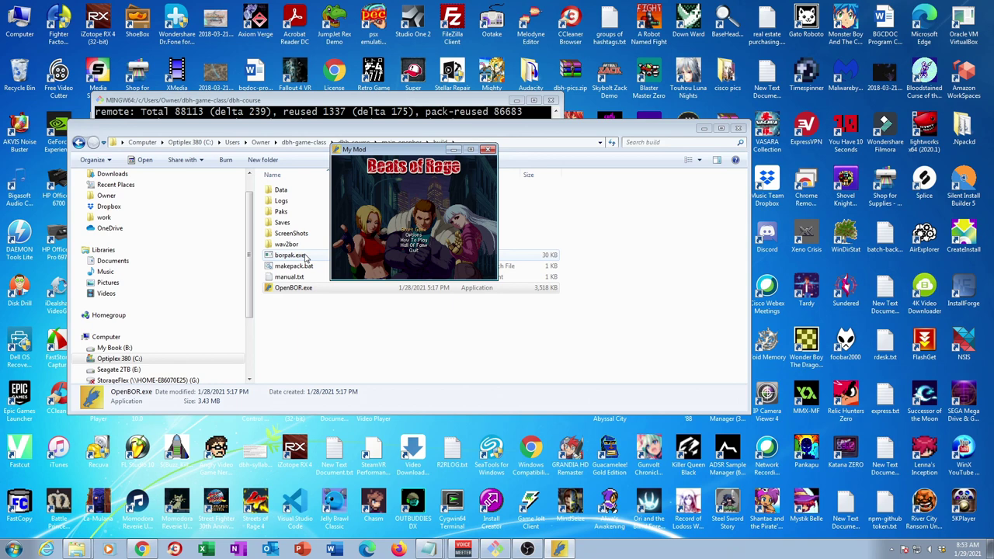
# - Browse the Video and Control Options screens, then return to the main menu
pyautogui.press('Down')
pyautogui.press('Return')
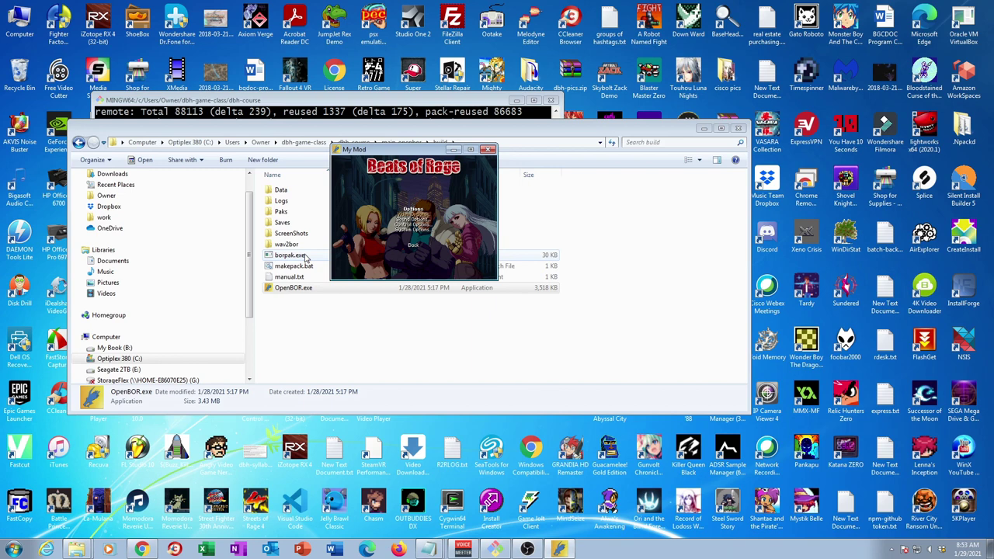
pyautogui.press('Return')
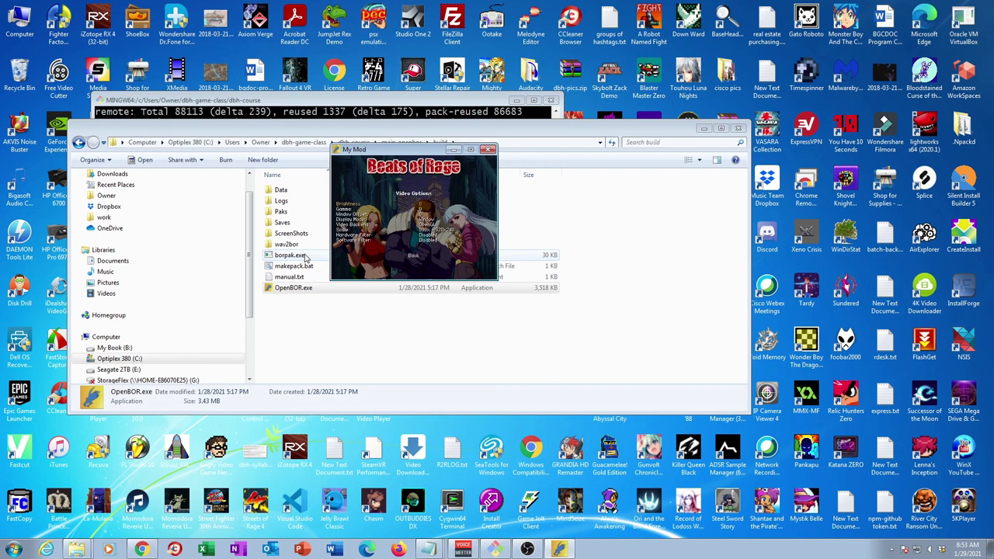
pyautogui.press('Down')
pyautogui.press('Down')
pyautogui.press('Down')
pyautogui.press('Return')
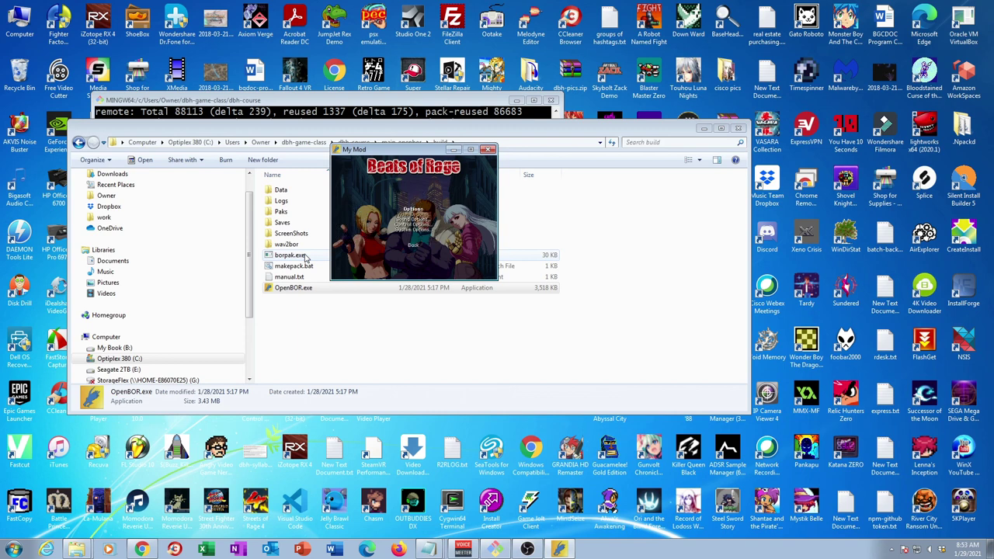
pyautogui.press('Down')
pyautogui.press('Down')
pyautogui.press('Return')
pyautogui.press('Down')
pyautogui.press('Down')
pyautogui.press('Down')
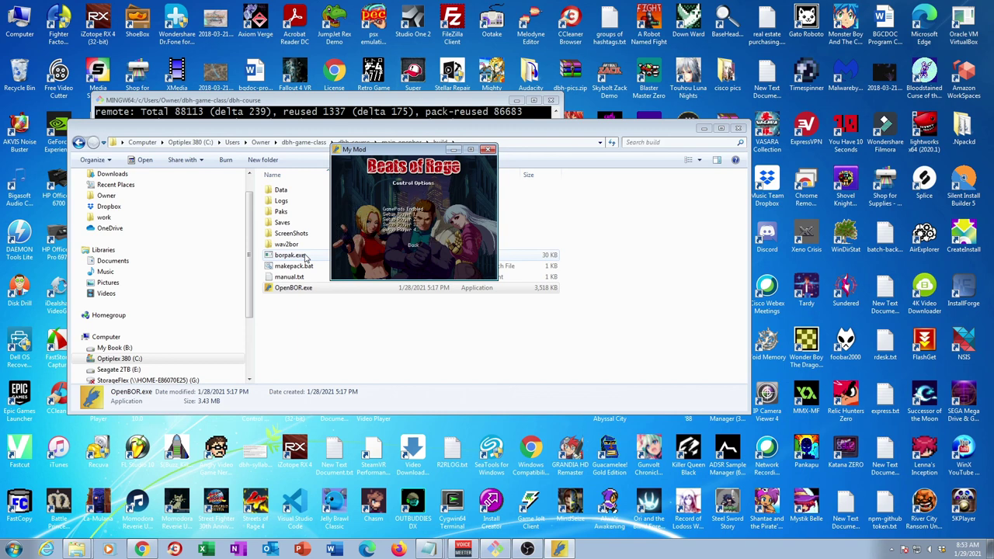
pyautogui.press('Down')
pyautogui.press('Down')
pyautogui.press('Down')
pyautogui.press('Return')
pyautogui.press('Up')
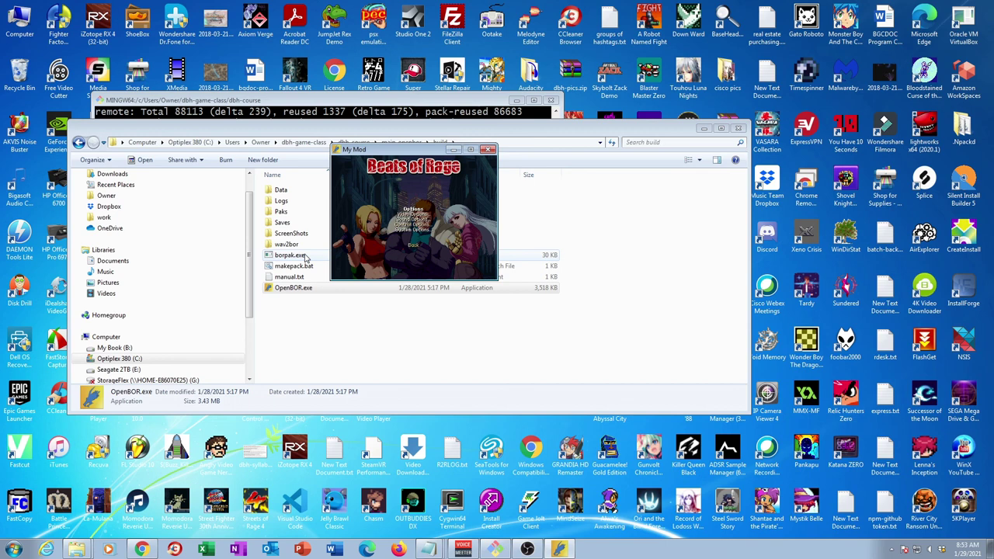
pyautogui.press('Escape')
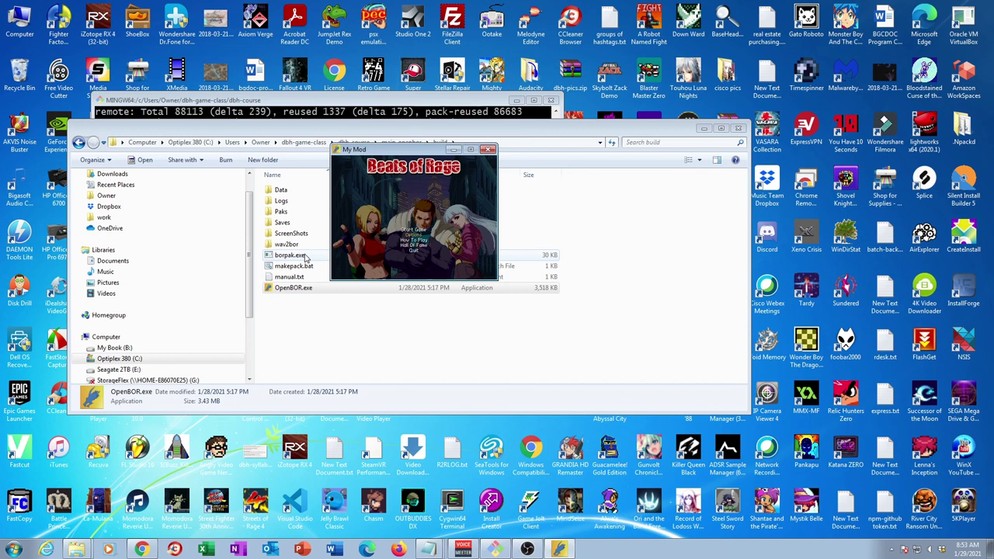
# - View the How To Play instructions, then start a game to reach Game Mode
pyautogui.press('Down')
pyautogui.press('Return')
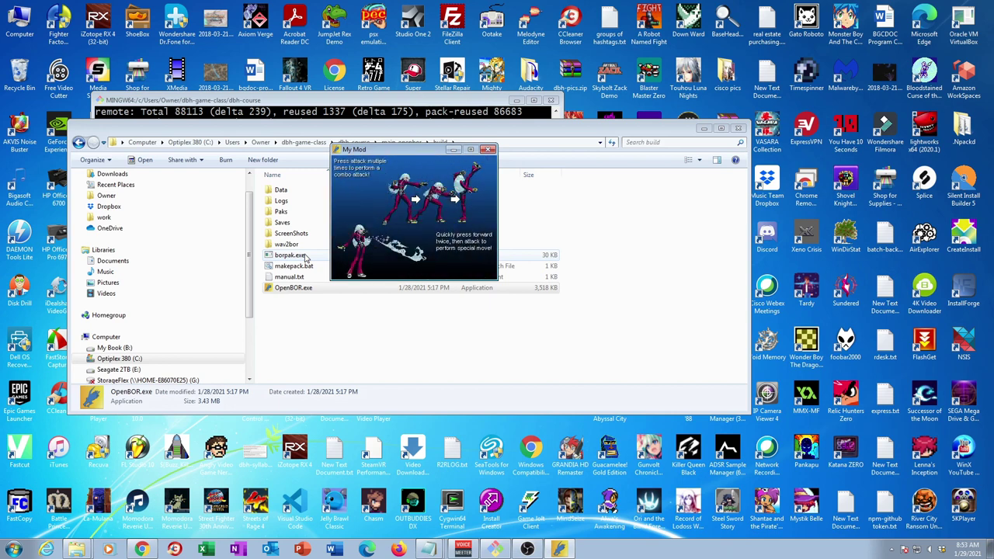
pyautogui.press('Escape')
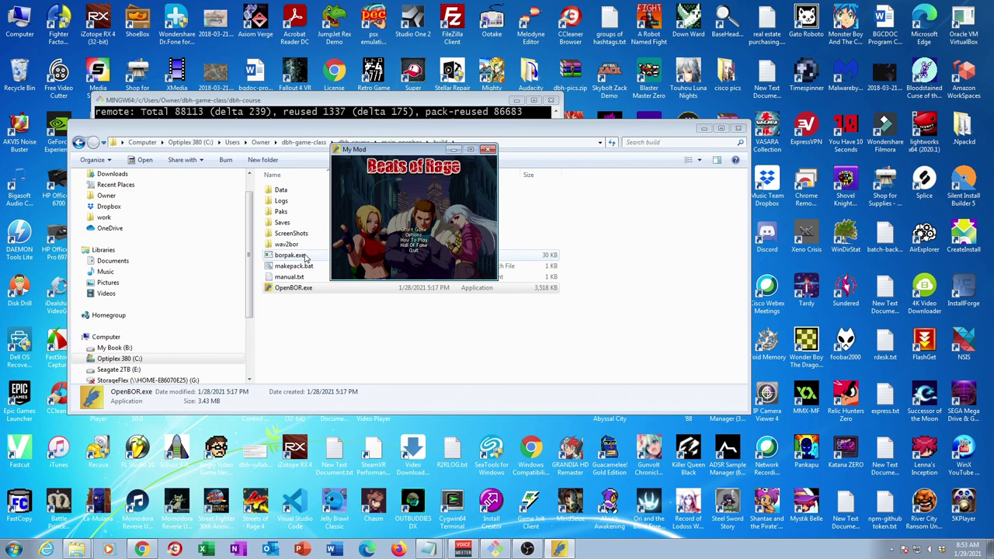
pyautogui.press('Return')
pyautogui.press('Return')
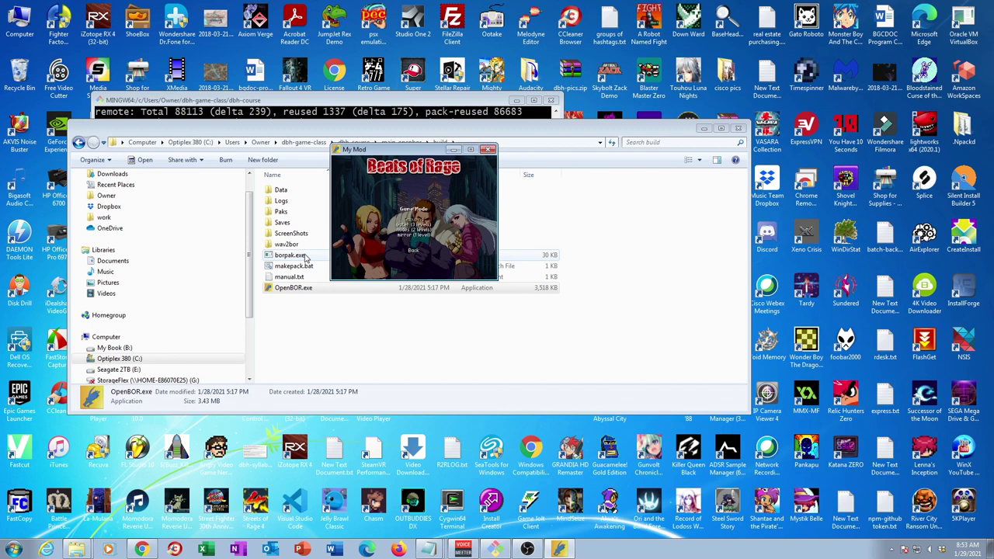
# - Choose a game mode from the list and proceed to character selection
pyautogui.press('Down')
pyautogui.press('Down')
pyautogui.press('Return')
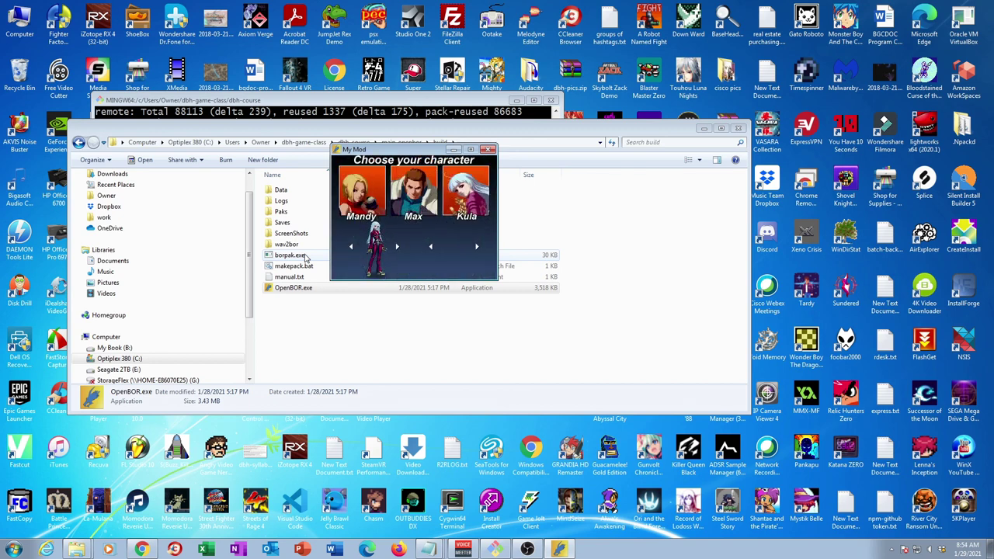
# - Preview Max, then pick Mandy and start the stage
pyautogui.press('Left')
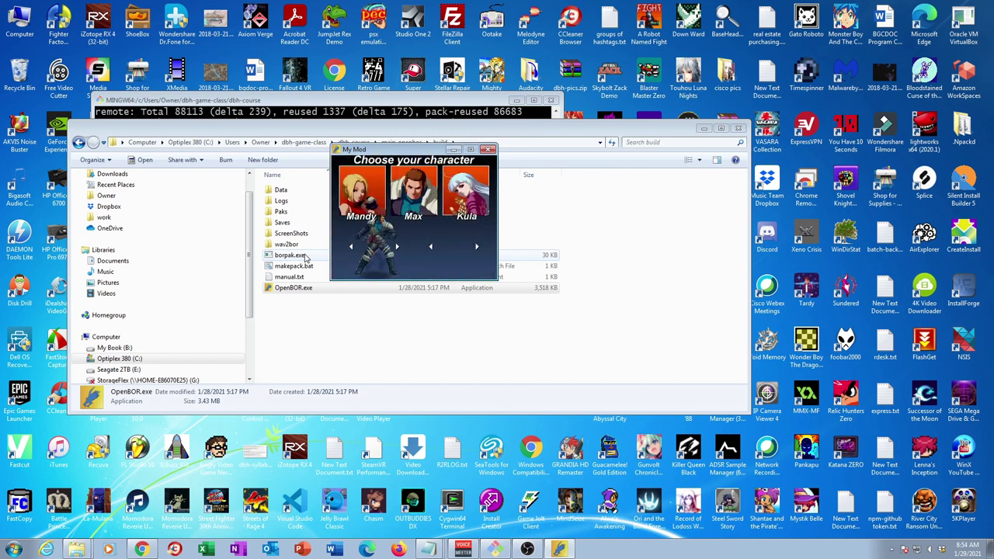
pyautogui.press('Left')
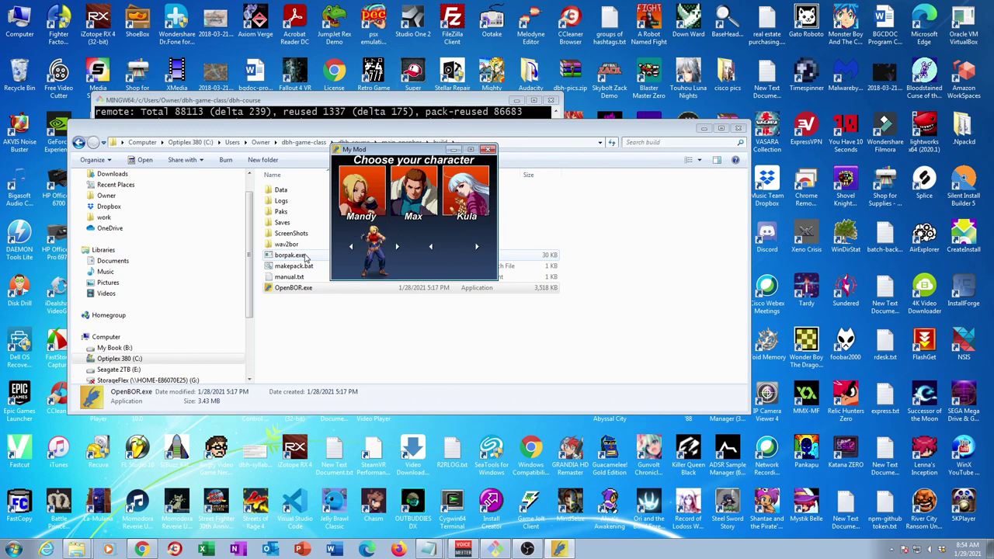
pyautogui.press('Return')
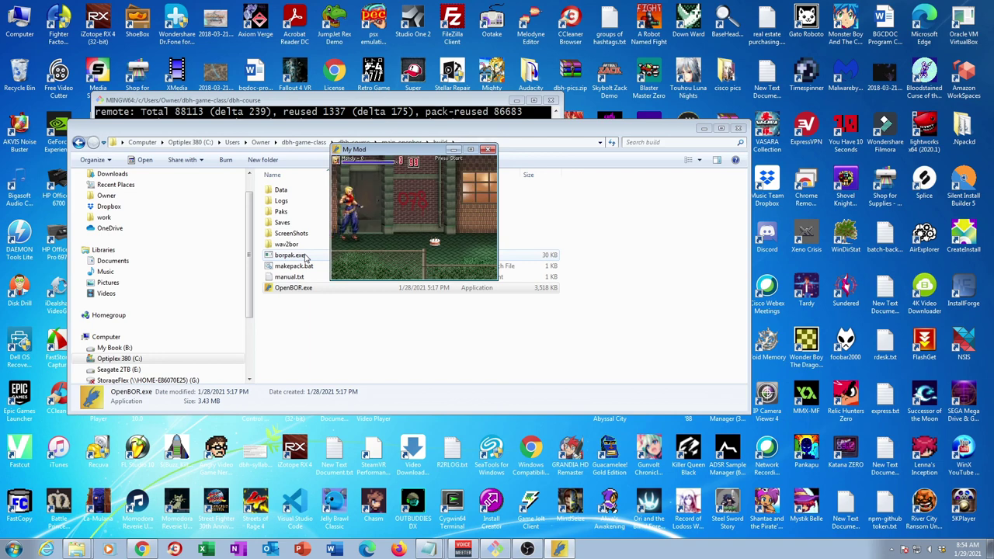
# - Walk Mandy right, knock down Hubcaps, and finish with a jump kick
pyautogui.press('Right')
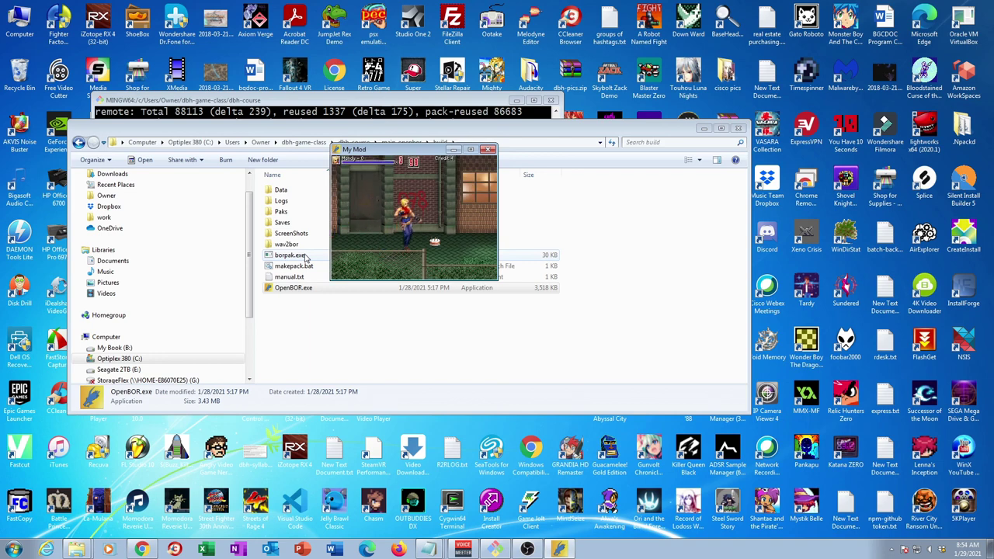
pyautogui.press('a')
pyautogui.press('a')
pyautogui.press('a')
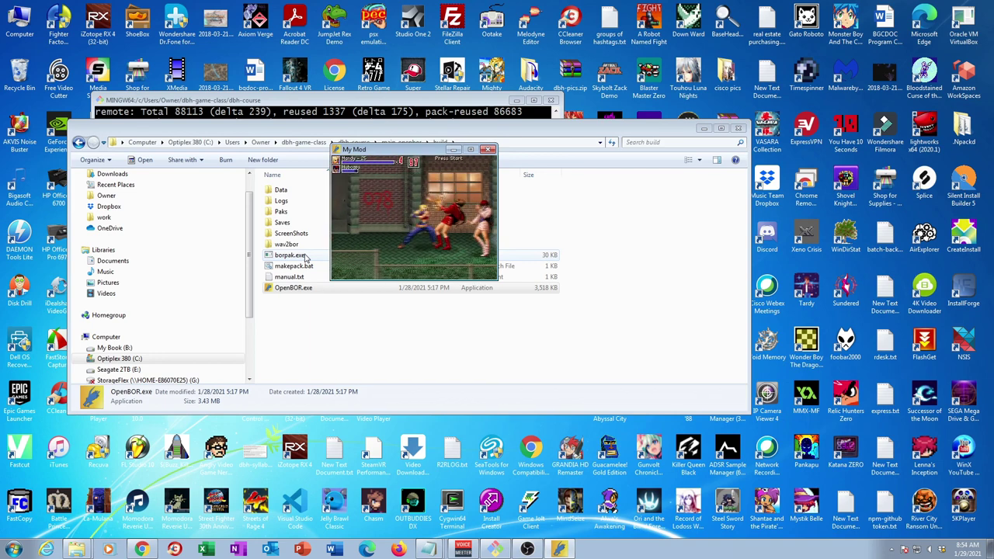
pyautogui.press('a')
pyautogui.press('a')
pyautogui.press('a')
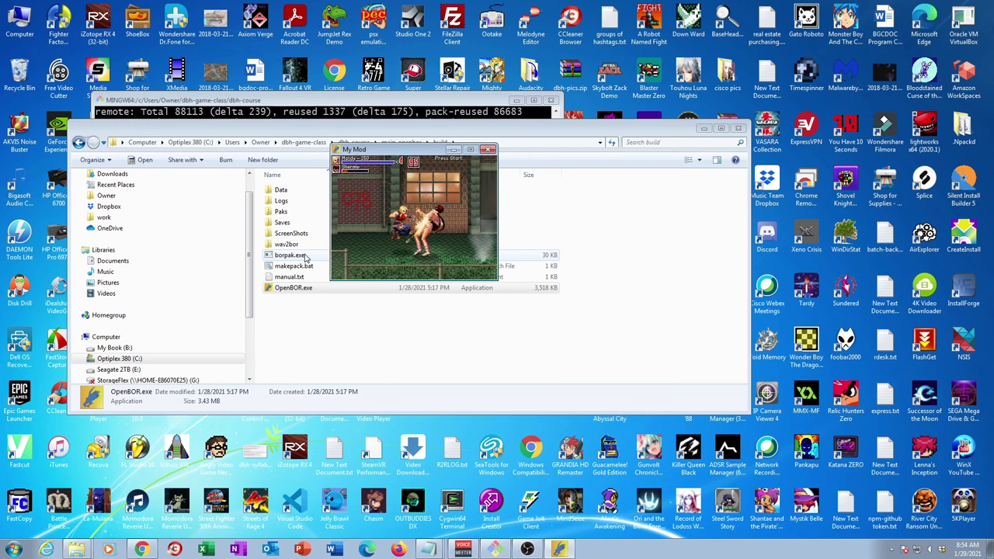
pyautogui.press('a')
pyautogui.press('a')
pyautogui.press('a')
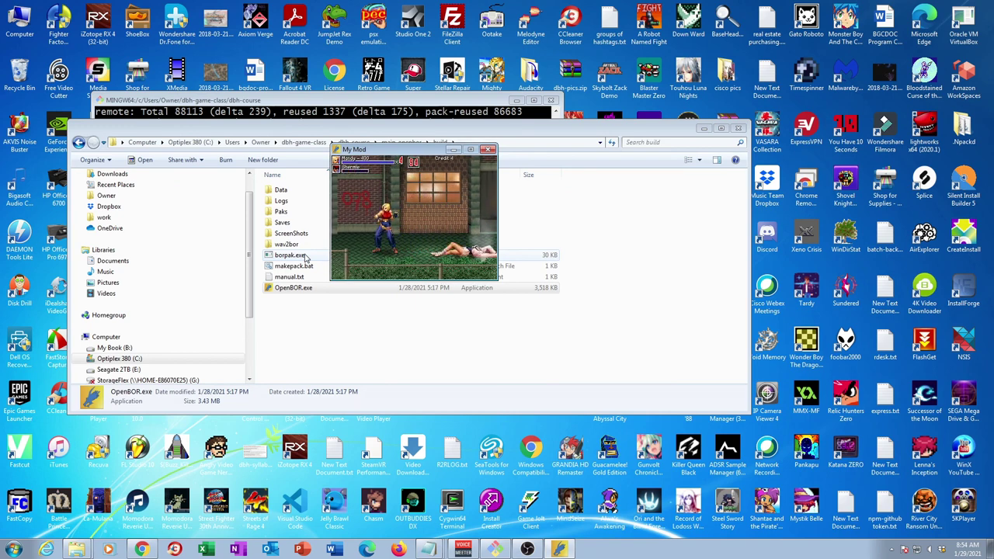
pyautogui.press('d')
pyautogui.press('a')
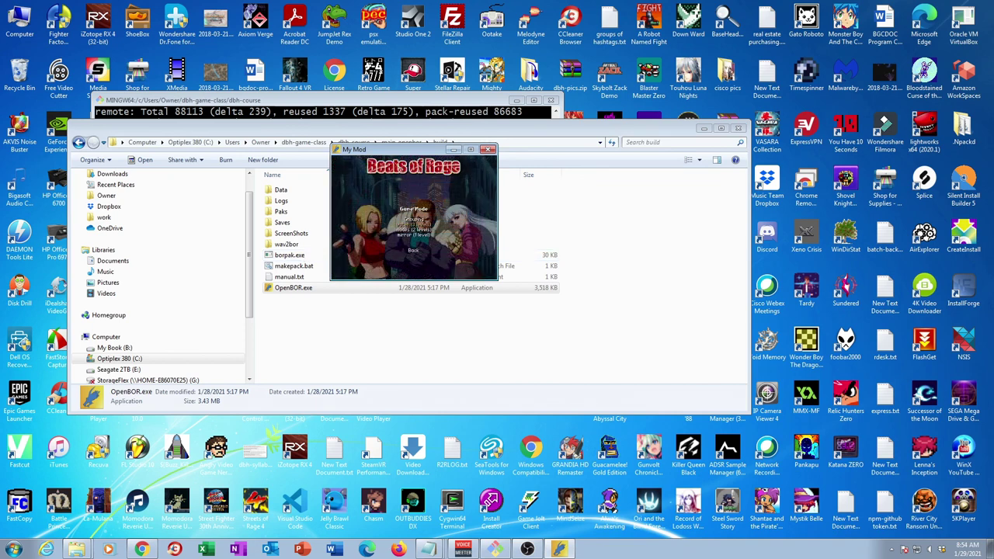
# - Start a game as Kula, walk right through the red-and-green stage and attack Angel
pyautogui.press('Return')
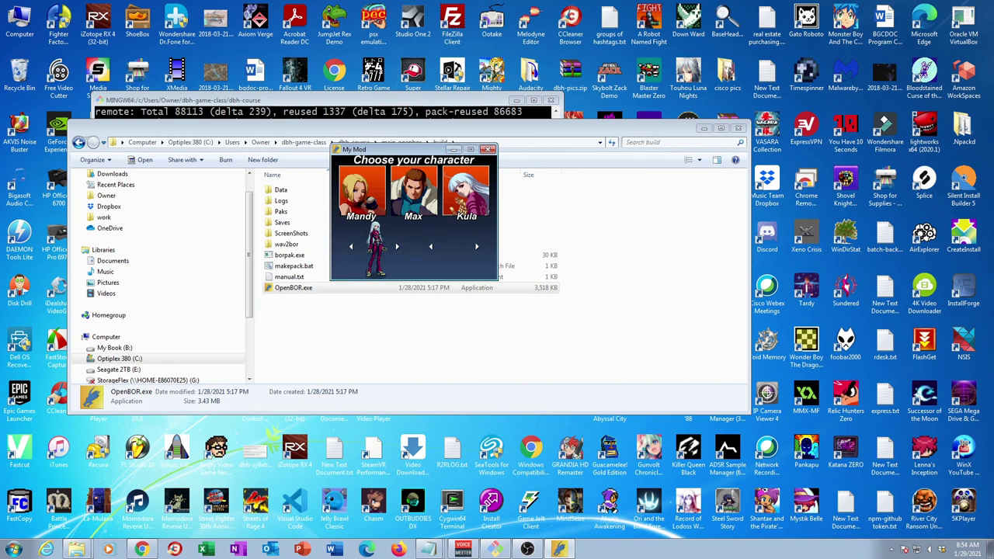
pyautogui.press('Return')
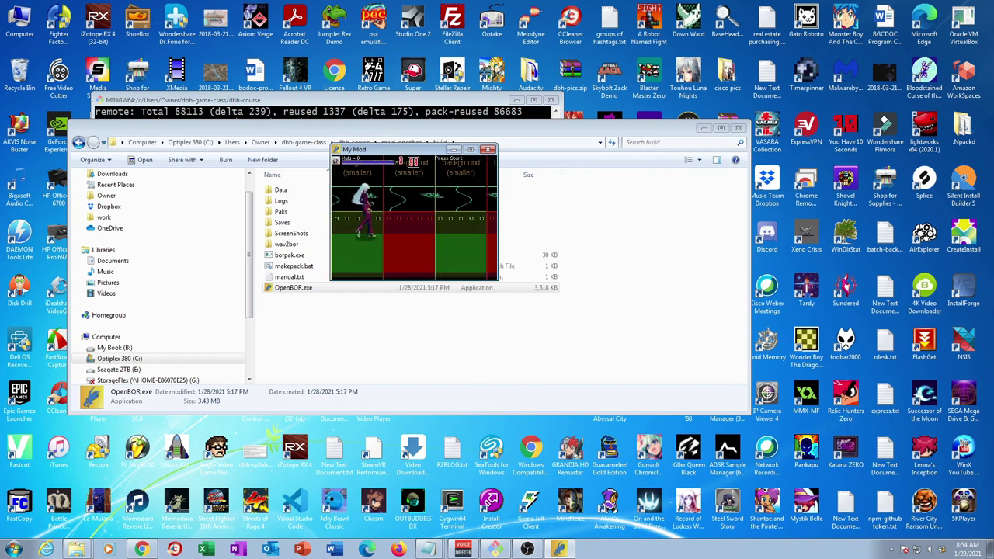
pyautogui.press('Right')
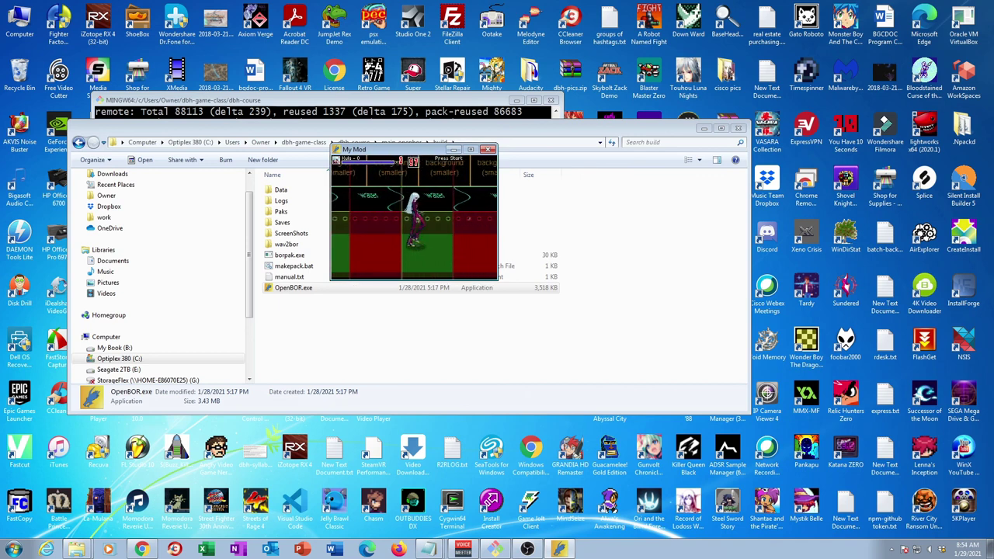
pyautogui.press('Right')
pyautogui.press('Right')
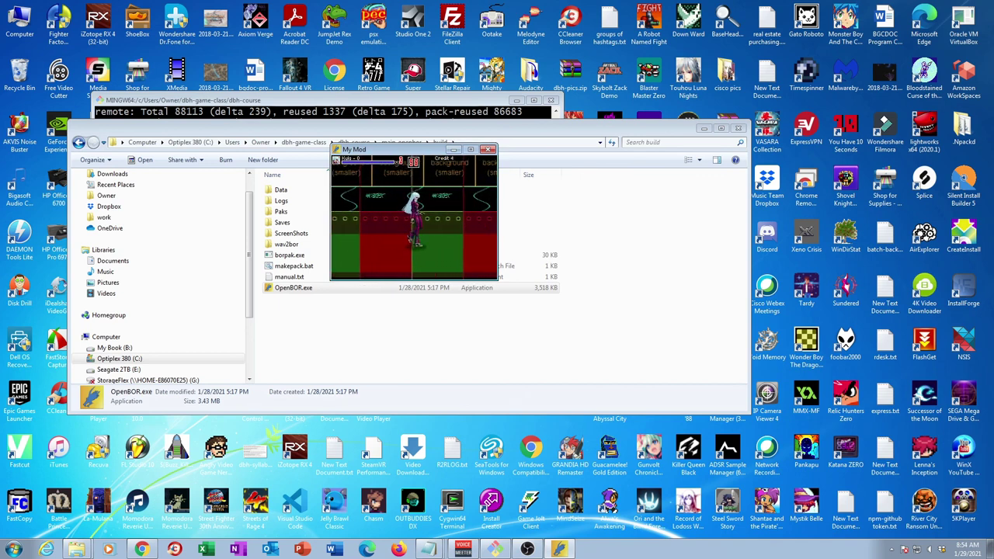
pyautogui.press('Right')
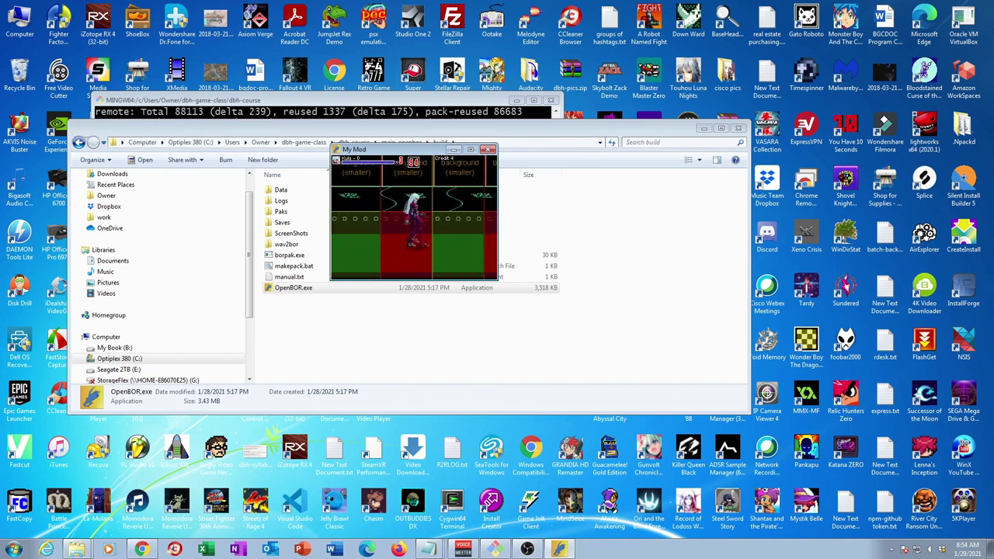
pyautogui.press('Return')
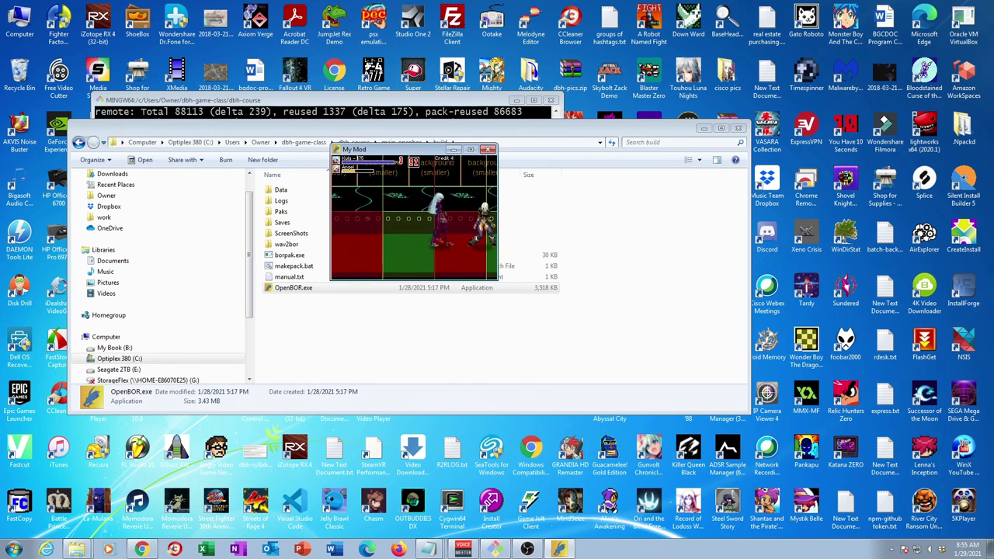
pyautogui.press('a')
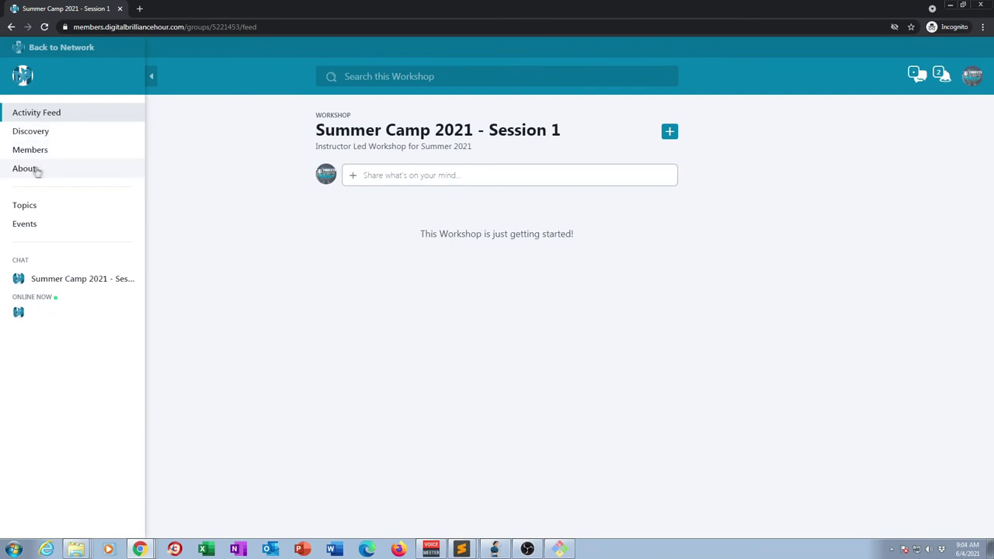
# - Browse the workshop's Topics and Events pages, then the community-wide Events page
pyautogui.click(24, 206)
pyautogui.click(24, 224)
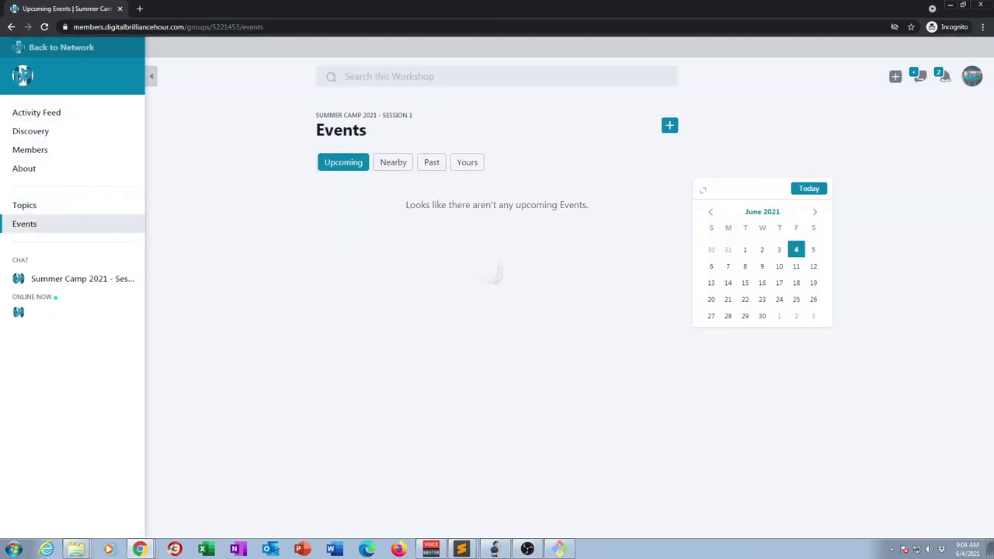
pyautogui.click(62, 48)
pyautogui.click(60, 222)
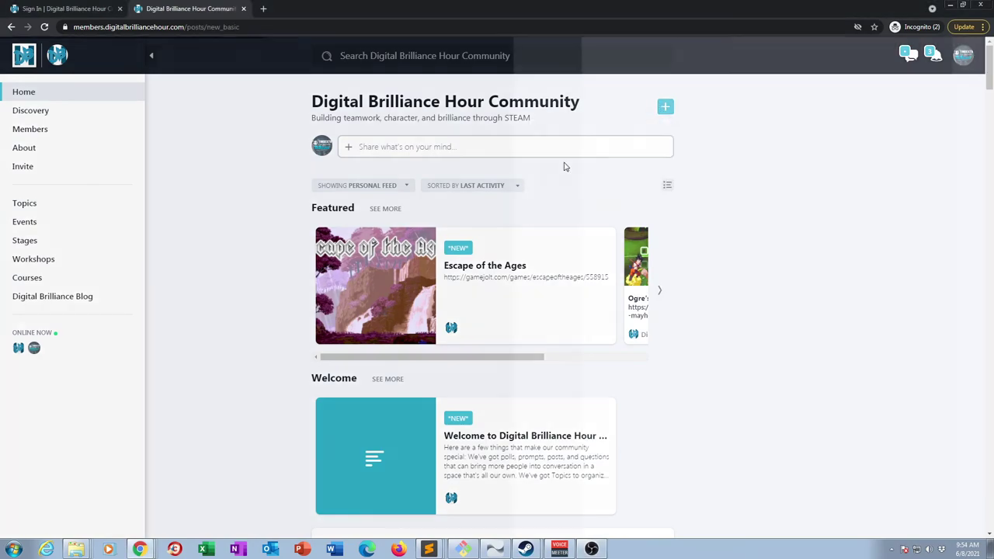
# - Begin a new post and open the list of topics to attach
pyautogui.click(565, 148)
pyautogui.click(734, 120)
pyautogui.scroll(-2, 742, 291)
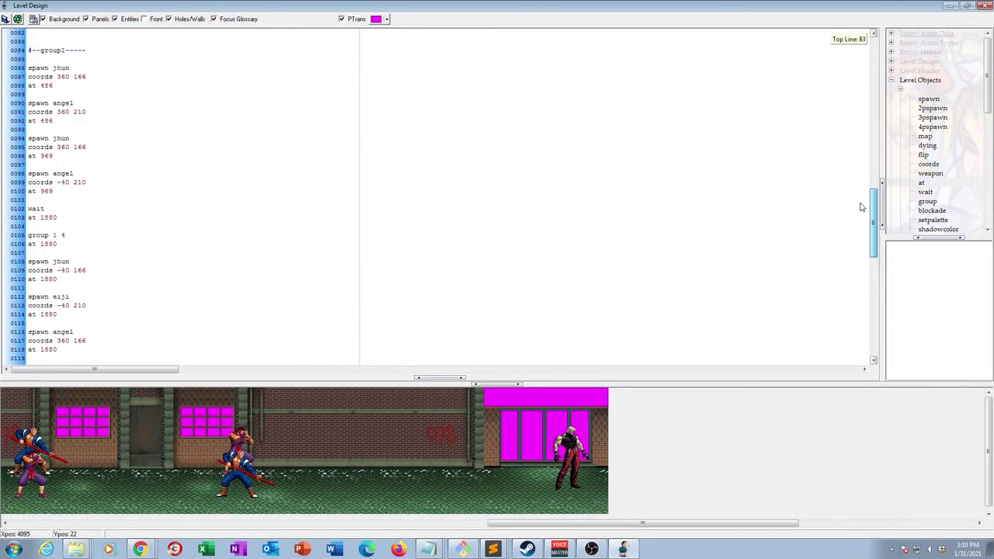
# - Insert a 'health 20' line below the first 'spawn jhun' and 'spawn angel' entries
pyautogui.click(125, 68)
pyautogui.press('Return')
pyautogui.write('health 20')
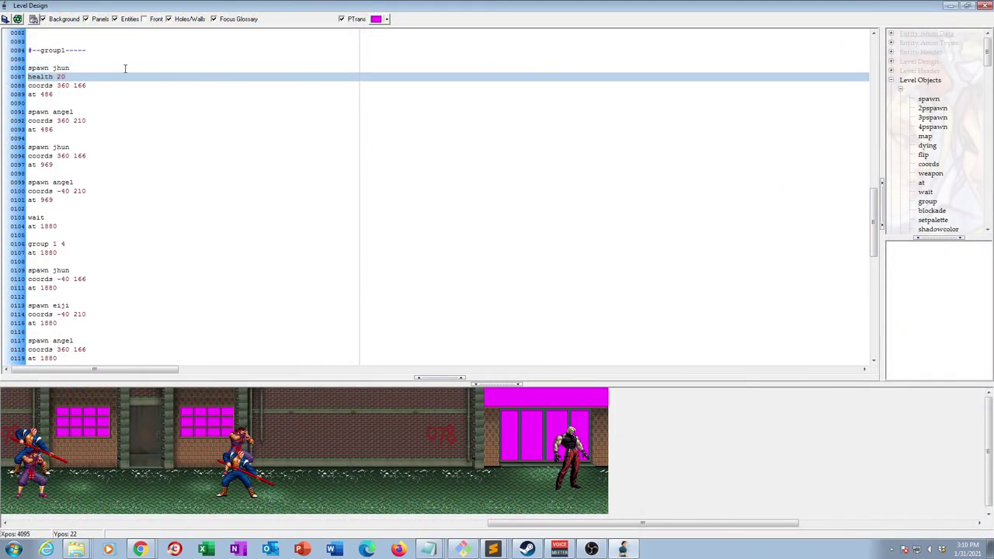
pyautogui.click(88, 112)
pyautogui.press('Return')
pyautogui.write('health 20')
pyautogui.click(89, 155)
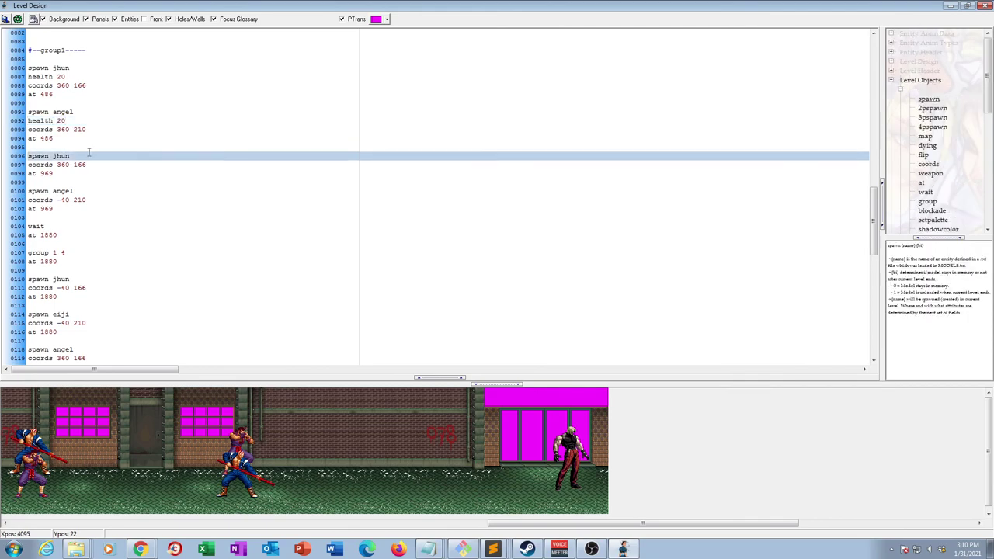